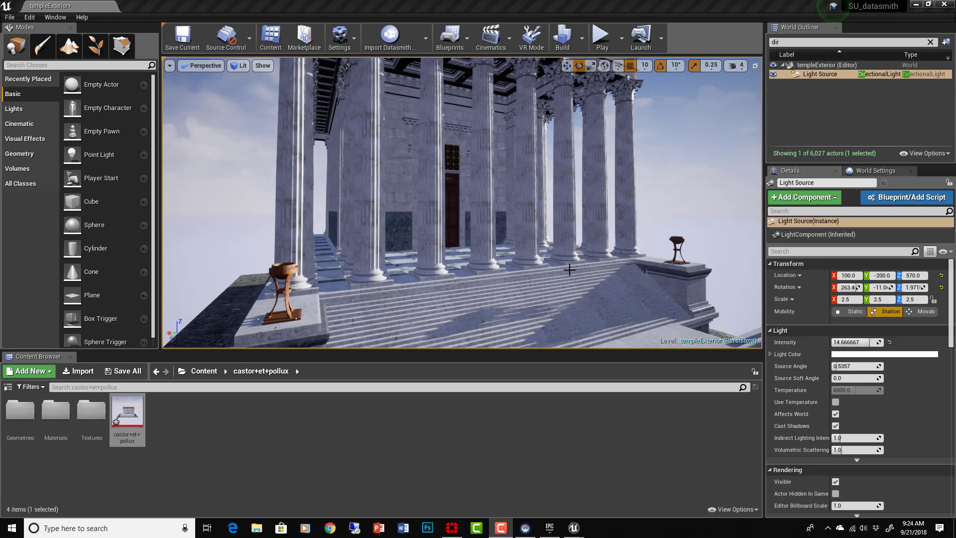
Set the mobility of the Light Source directional light to Static.
right_drag(570, 270, 581, 305)
drag(561, 179, 560, 172)
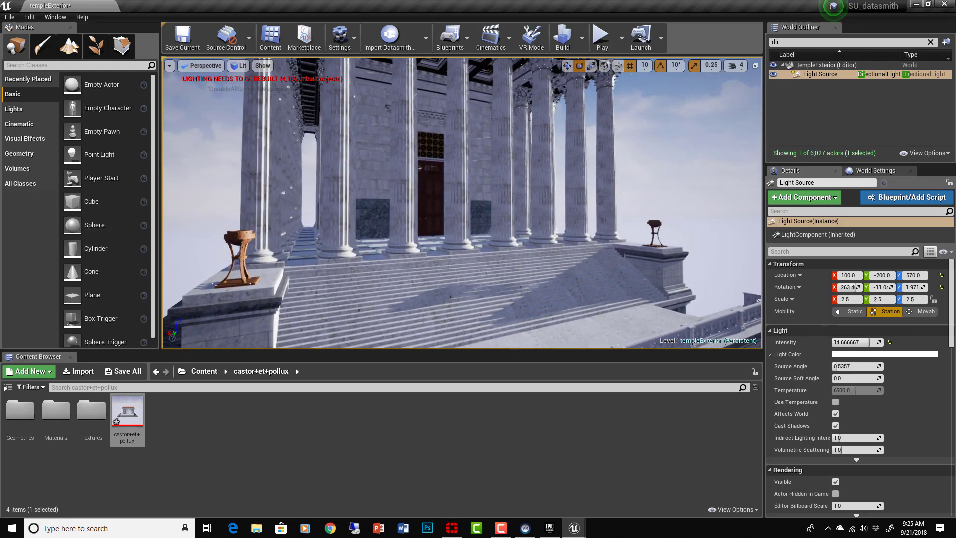
click(841, 74)
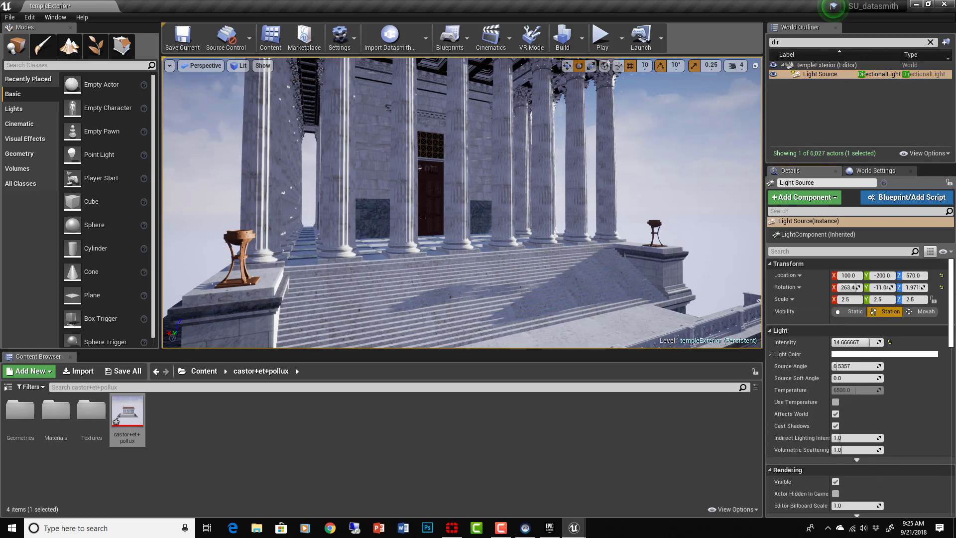
click(855, 312)
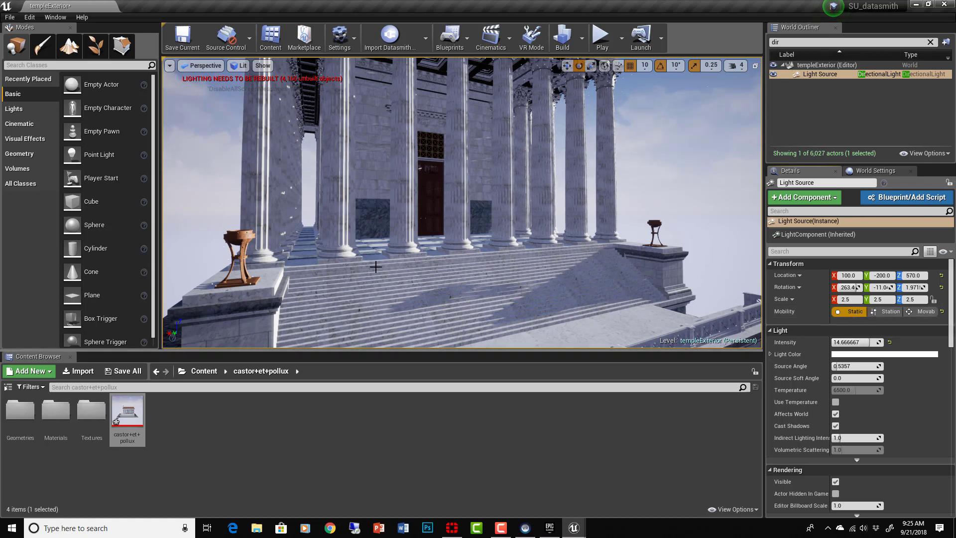
Switch the viewport's view mode to the Lightmap Density optimization view.
click(242, 66)
click(242, 65)
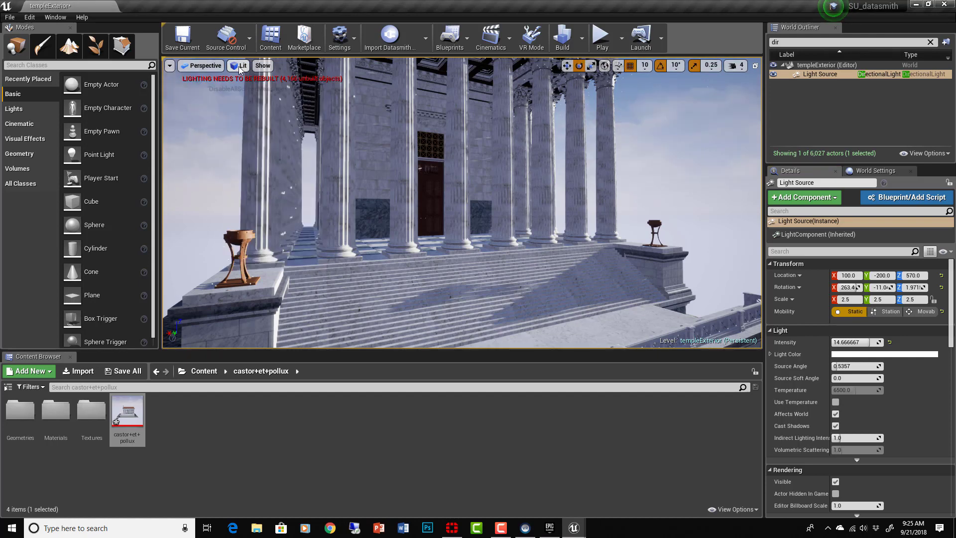
click(242, 66)
mouse_move(256, 173)
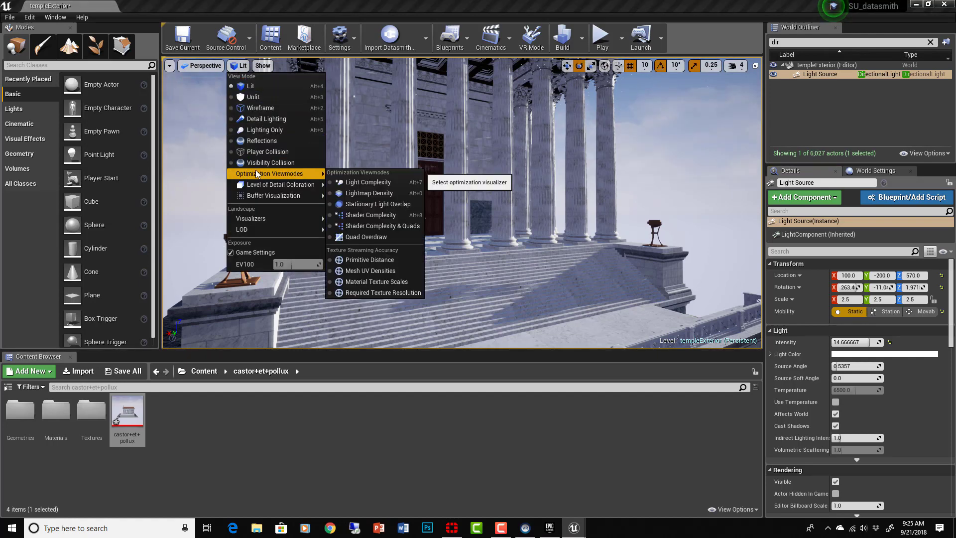
click(375, 193)
Select the temple's stepped base mesh and override its light map resolution with 4096.
key(s)
right_drag(376, 195, 367, 195)
key(a)
mouse_move(497, 209)
right_down()
mouse_move(542, 242)
mouse_move(540, 281)
mouse_move(537, 247)
mouse_move(514, 227)
mouse_move(512, 234)
mouse_move(513, 185)
mouse_move(514, 217)
right_up()
key(s)
click(498, 224)
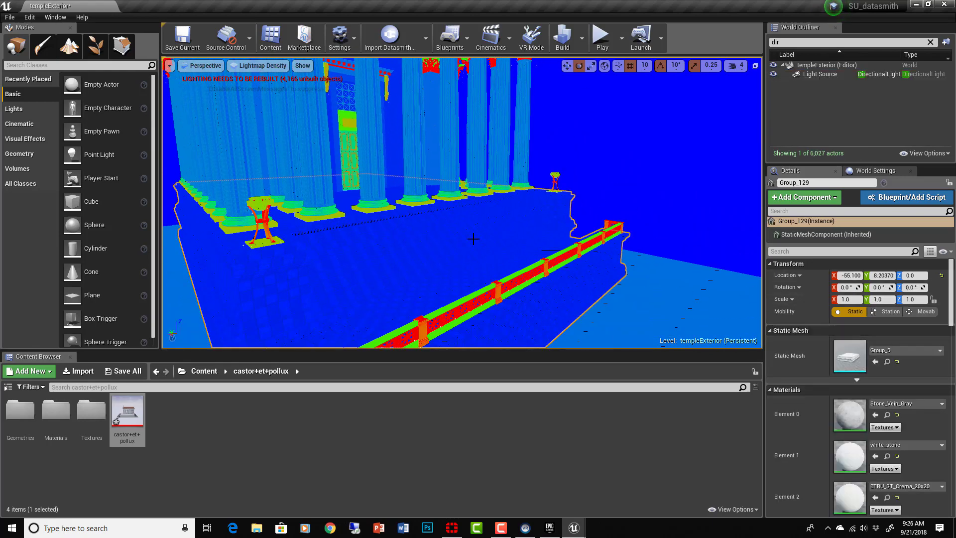
scroll(876, 321, down, 10)
scroll(875, 319, down, 5)
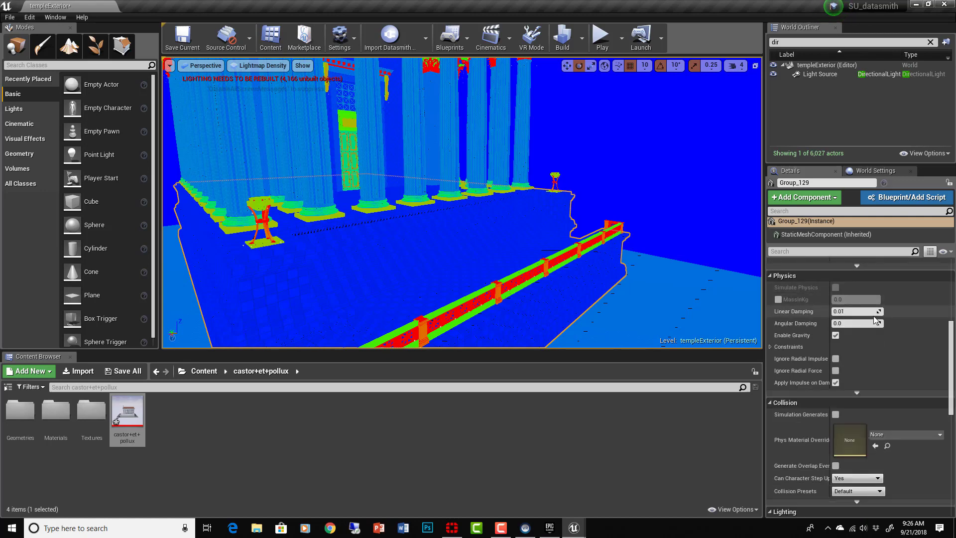
click(778, 460)
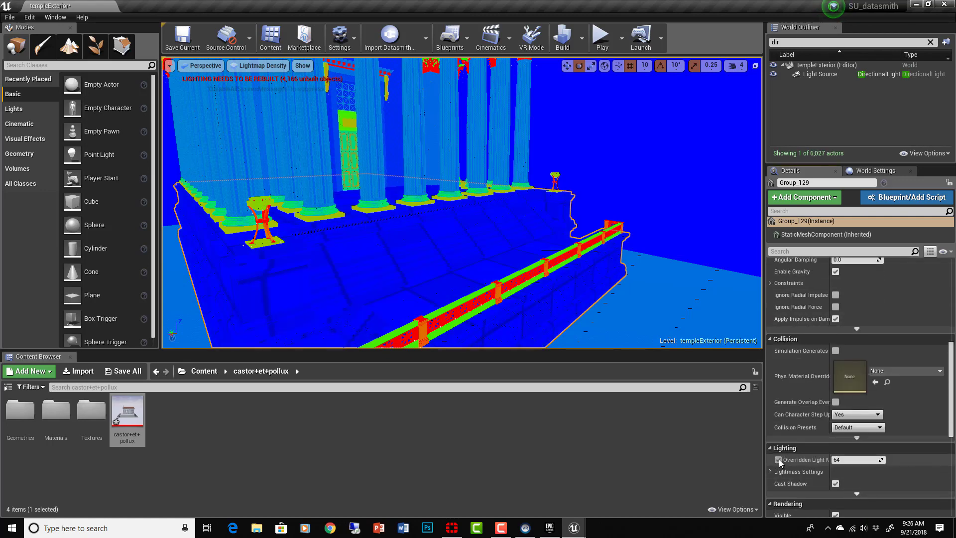
click(867, 459)
text(4096)
key(Return)
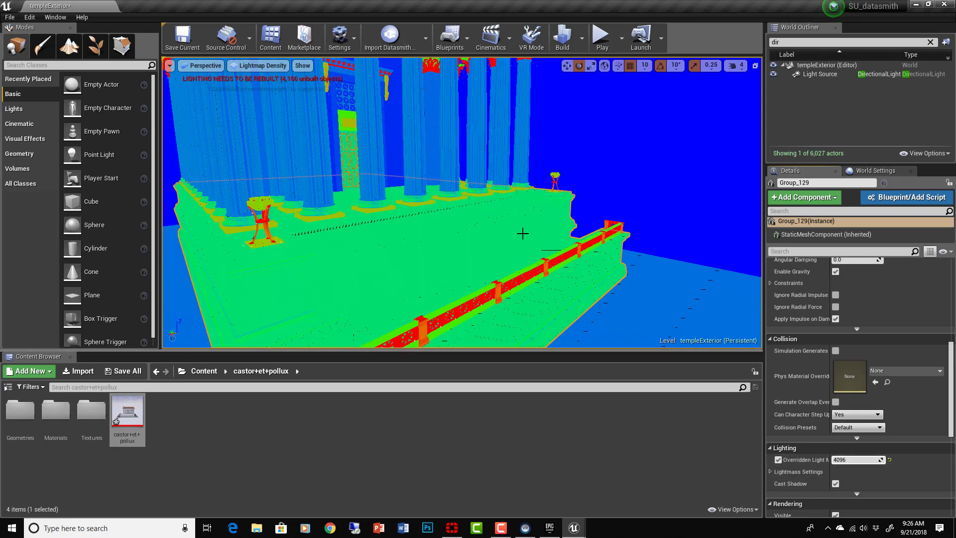
Examine the lightmap density on the stepped base and around the feet of the columns from several angles.
middle_drag(367, 274, 367, 299)
drag(367, 299, 367, 259)
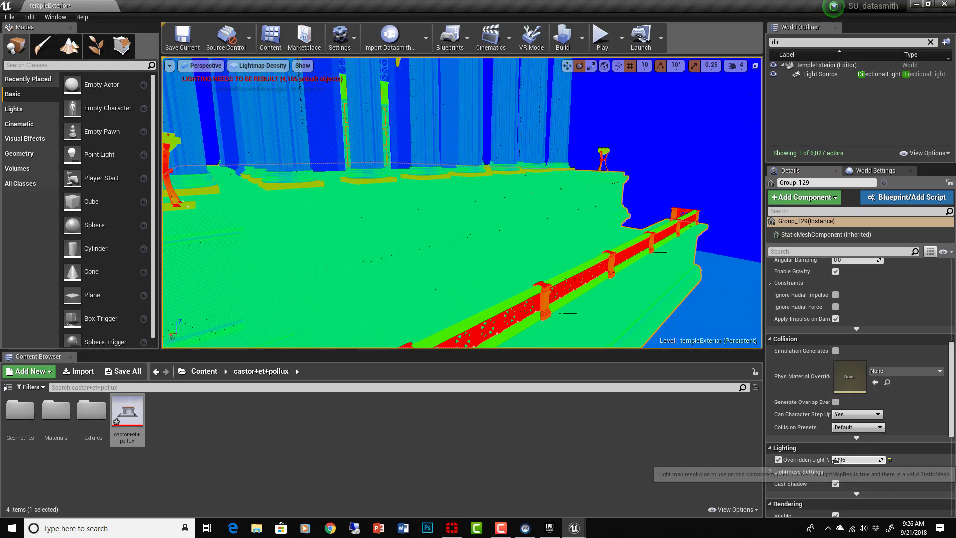
middle_drag(314, 236, 294, 213)
scroll(386, 272, up, 4)
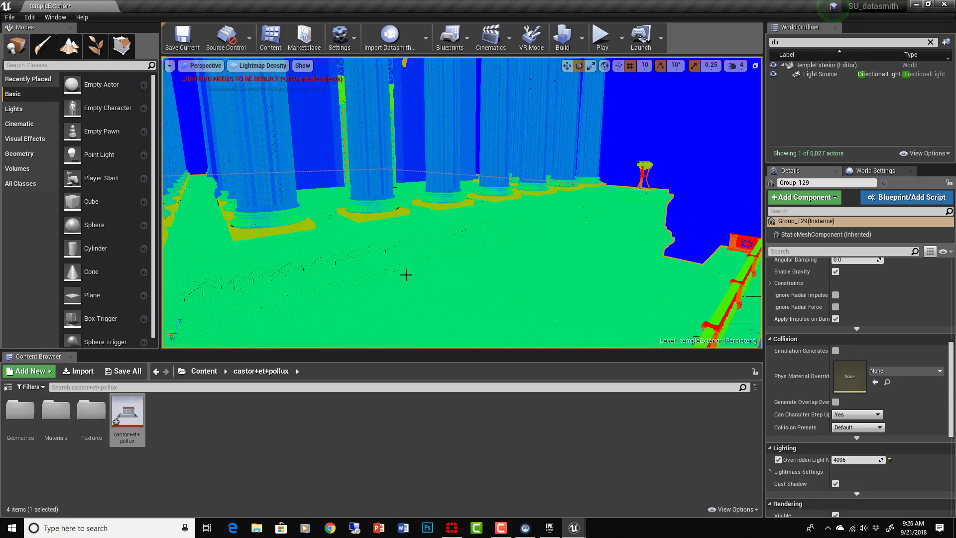
scroll(406, 274, up, 2)
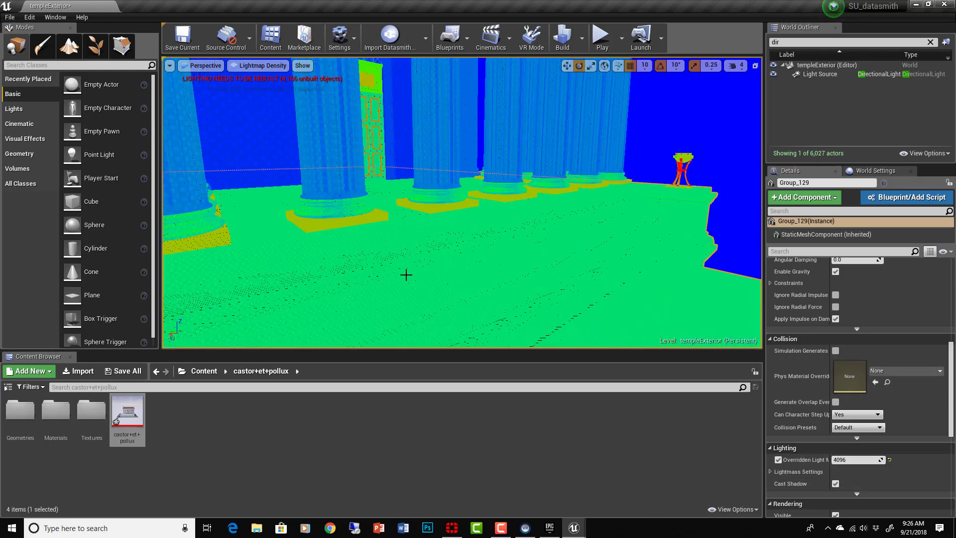
scroll(385, 253, down, 2)
middle_drag(386, 252, 357, 251)
mouse_move(406, 254)
right_down()
mouse_move(409, 228)
mouse_move(412, 249)
right_up()
scroll(420, 262, down, 4)
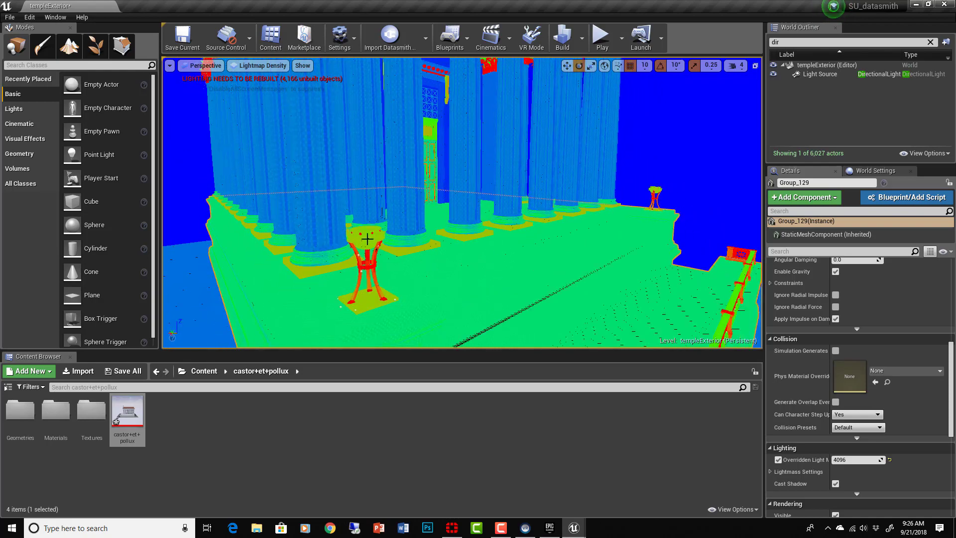
middle_drag(521, 294, 501, 273)
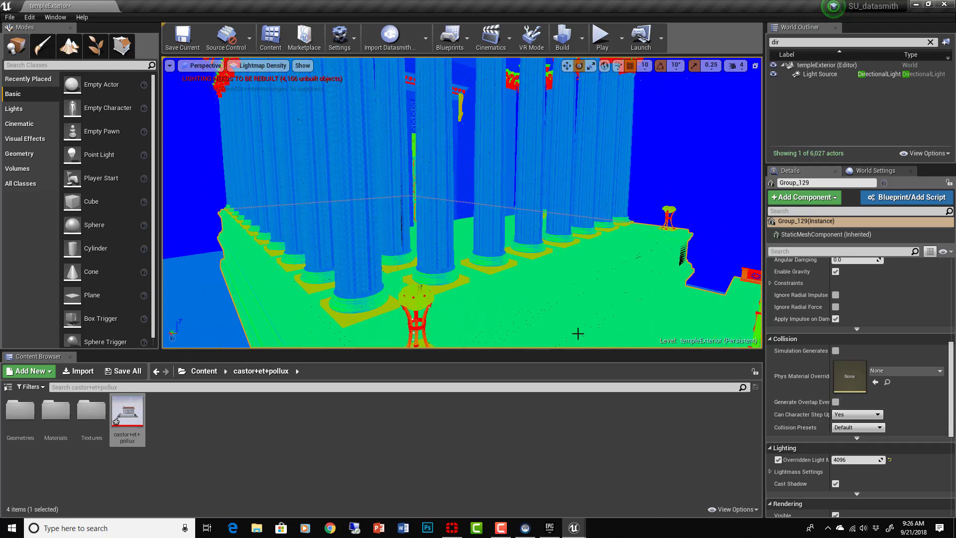
Select all actors that use the same static mesh as the front column shafts.
click(434, 219)
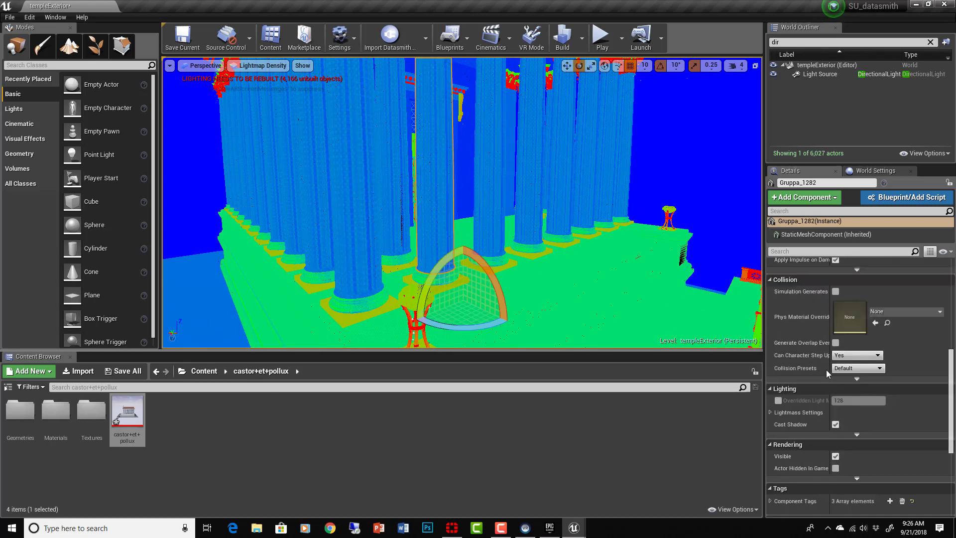
click(778, 401)
right_click(362, 104)
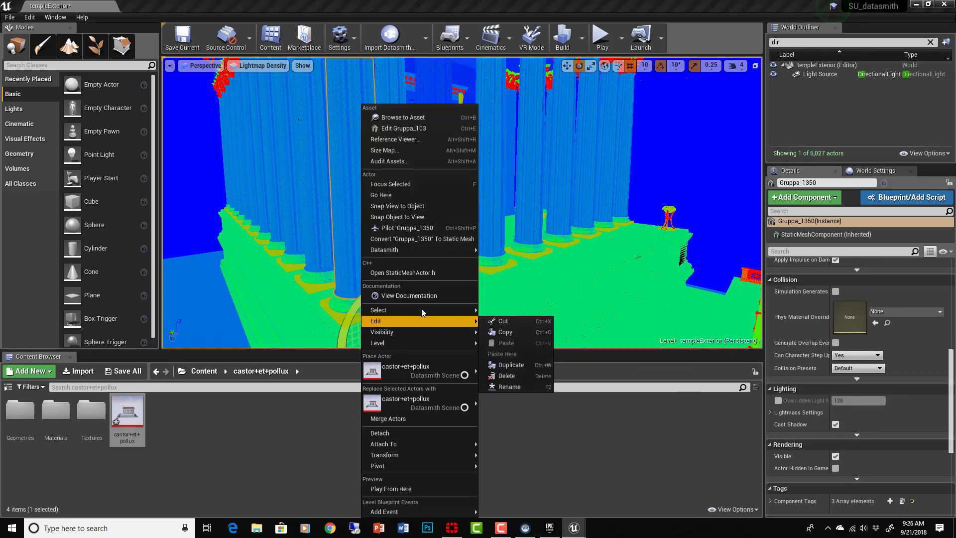
mouse_move(413, 310)
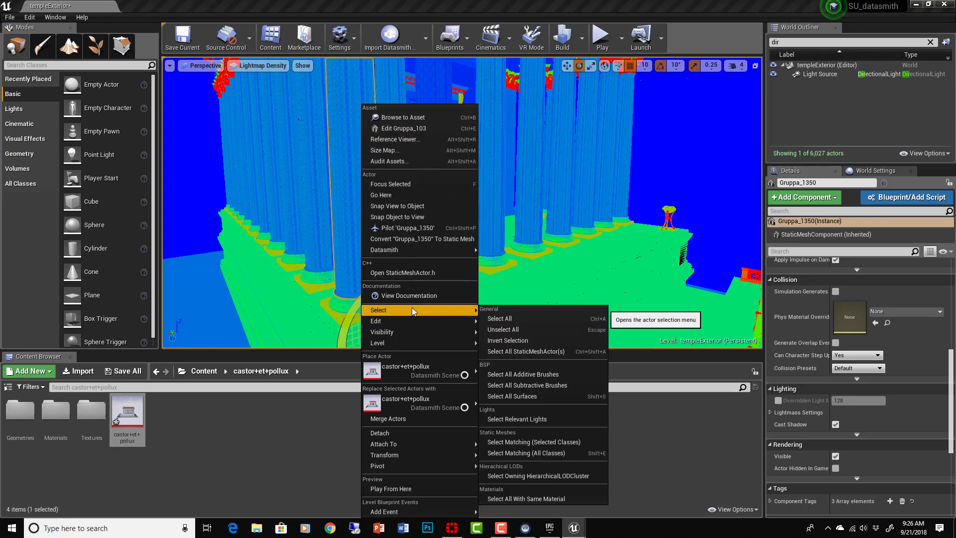
click(560, 454)
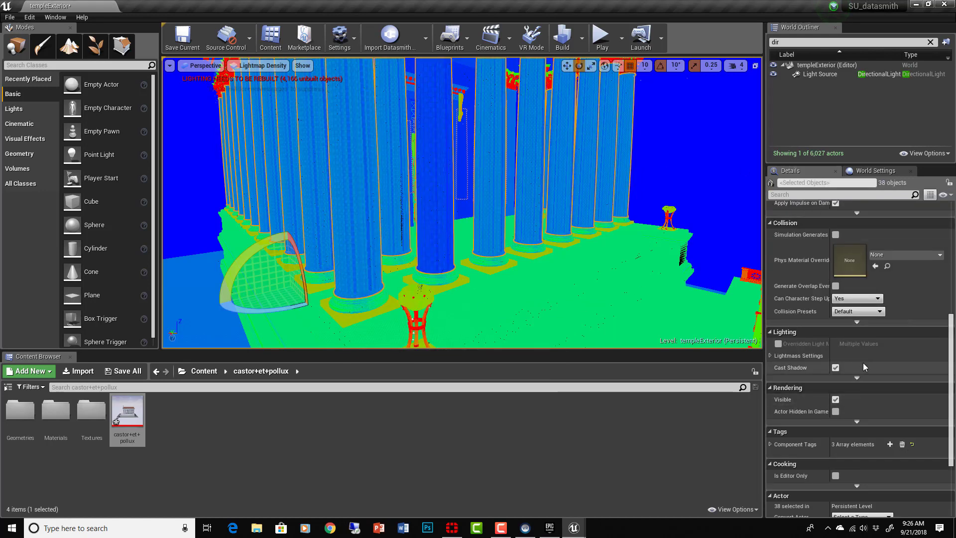
Override the light map resolution of the selected columns, trying 512 before setting 1024.
scroll(805, 452, down, 5)
scroll(805, 446, up, 8)
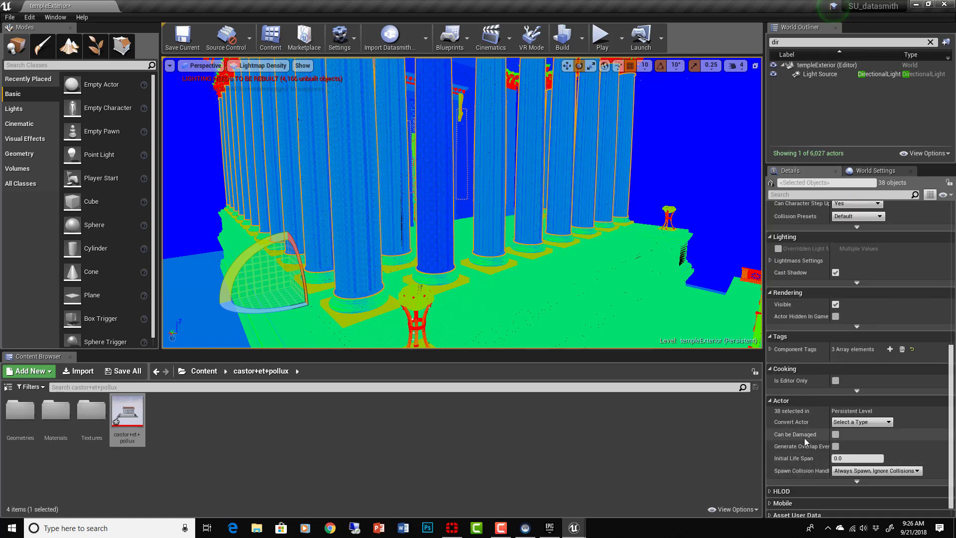
click(778, 408)
click(861, 408)
text(512)
key(Return)
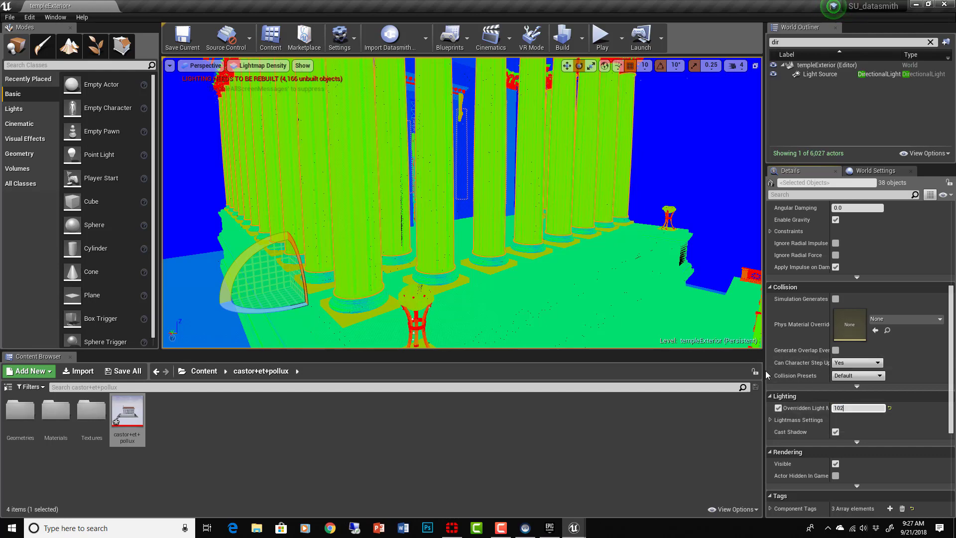
text(1024)
key(Return)
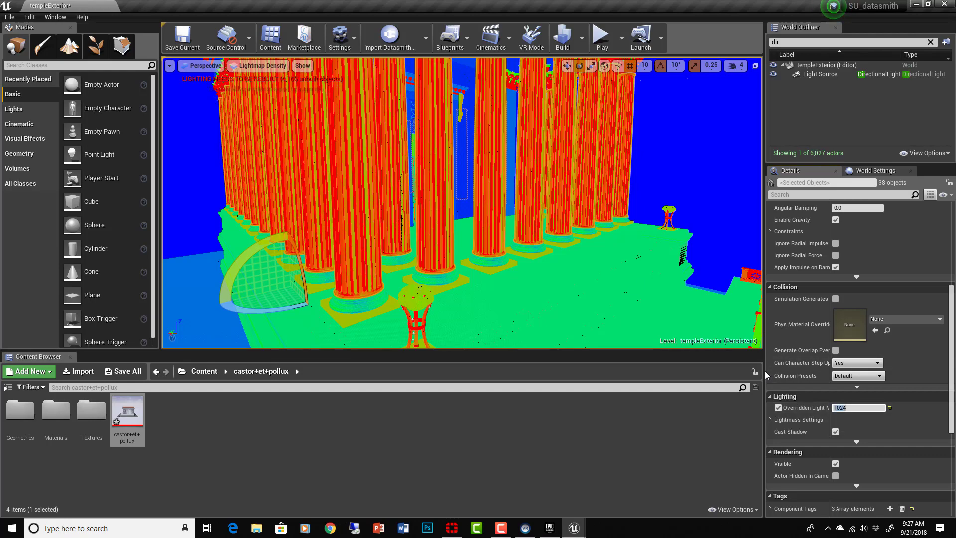
Select the pilasters, the temple wall and the door surround together as four objects near the entrance.
mouse_move(621, 266)
right_down()
mouse_move(601, 263)
mouse_move(657, 264)
mouse_move(620, 264)
right_up()
key(w)
key(w)
right_drag(557, 268, 528, 267)
drag(541, 238, 597, 284)
click(597, 341)
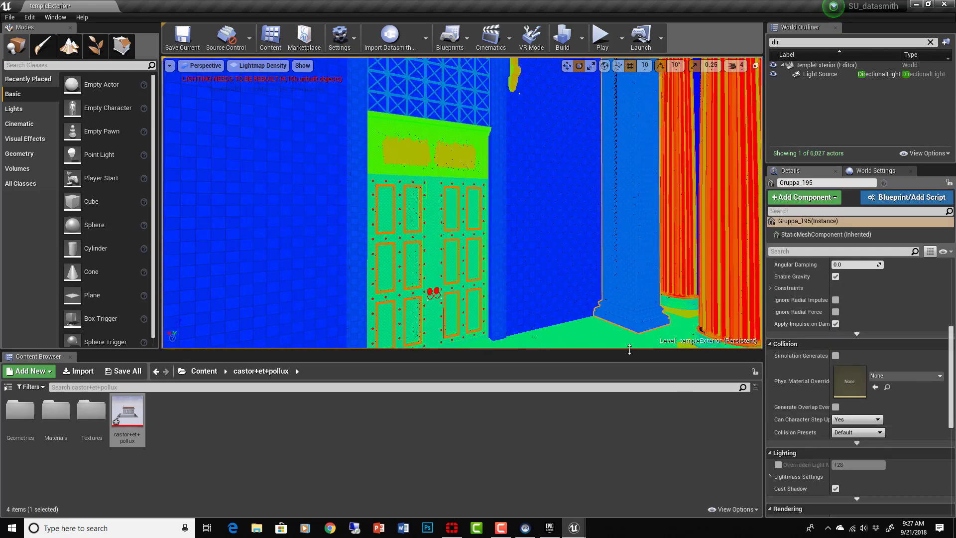
ctrl+click(520, 301)
scroll(520, 300, down, 1)
ctrl+click(343, 290)
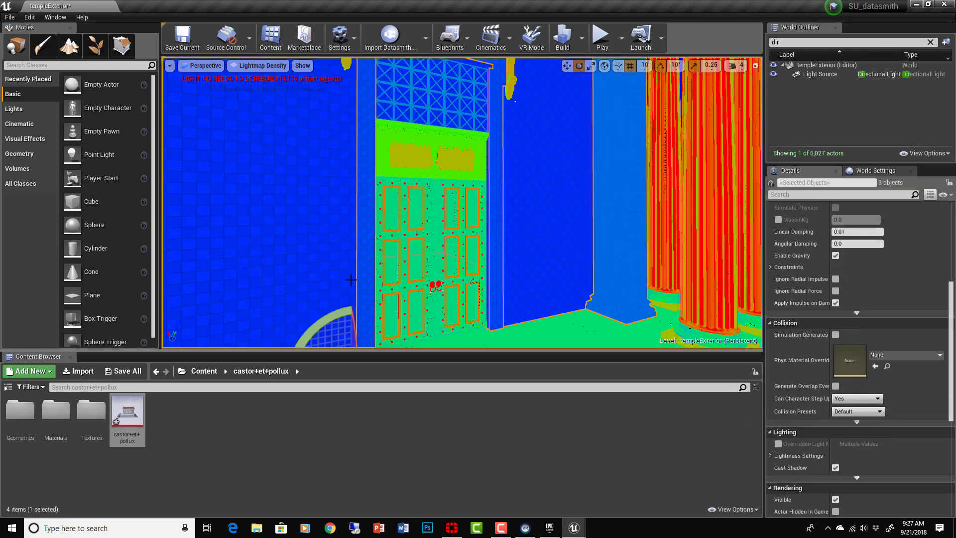
right_drag(351, 279, 283, 319)
ctrl+click(481, 244)
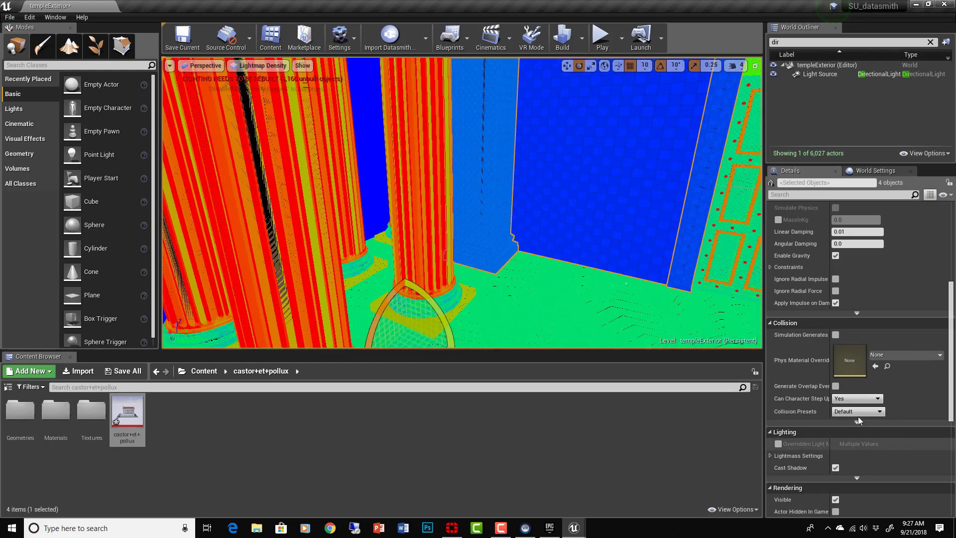
Override the light map resolution of the four selected entrance objects with 1024.
click(778, 444)
click(855, 445)
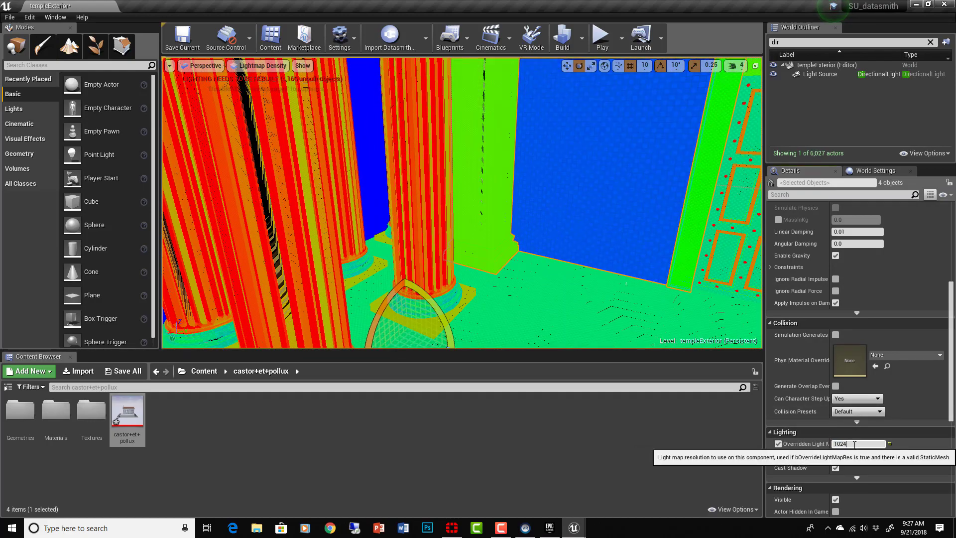
key(Return)
right_drag(592, 269, 717, 266)
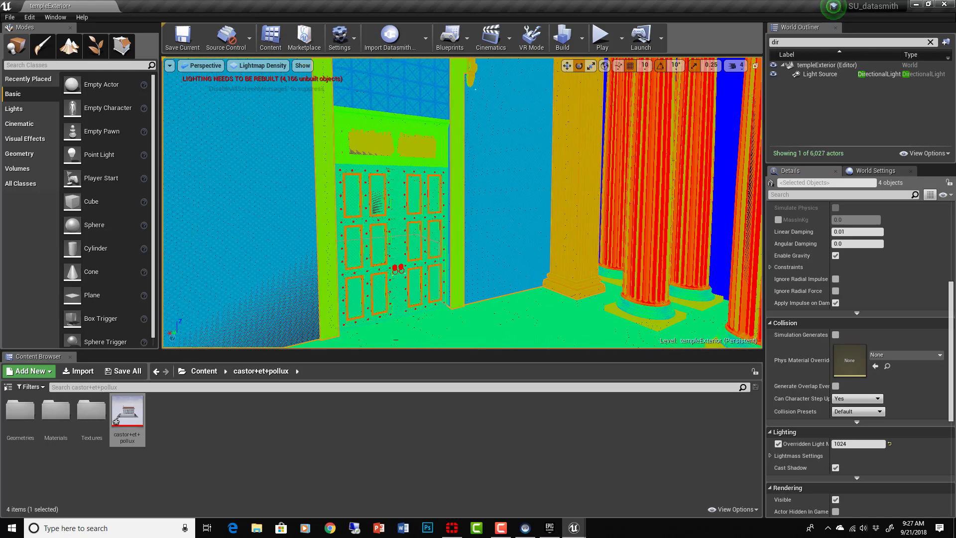
Raise the temple wall's overridden light map resolution to 1868 and override the door part's with 180.
click(520, 218)
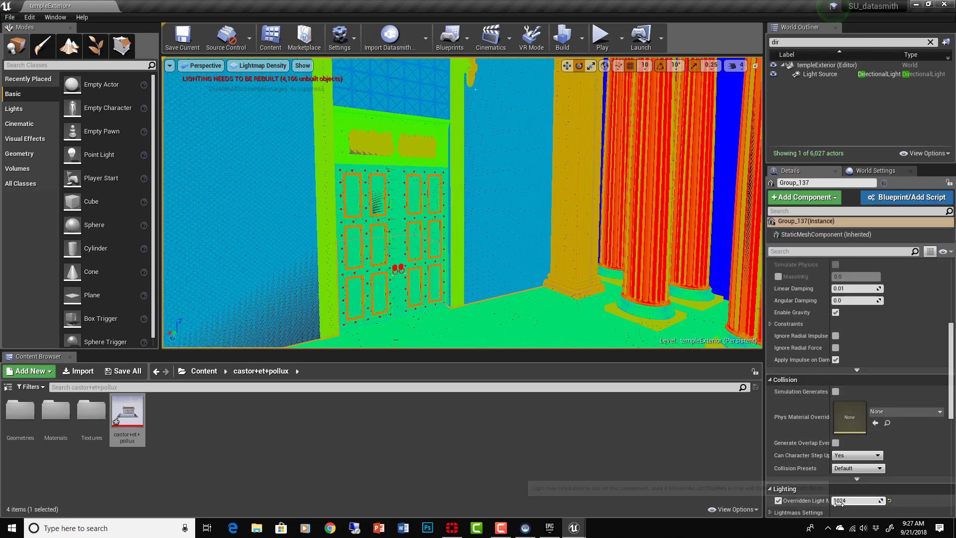
drag(839, 504, 887, 504)
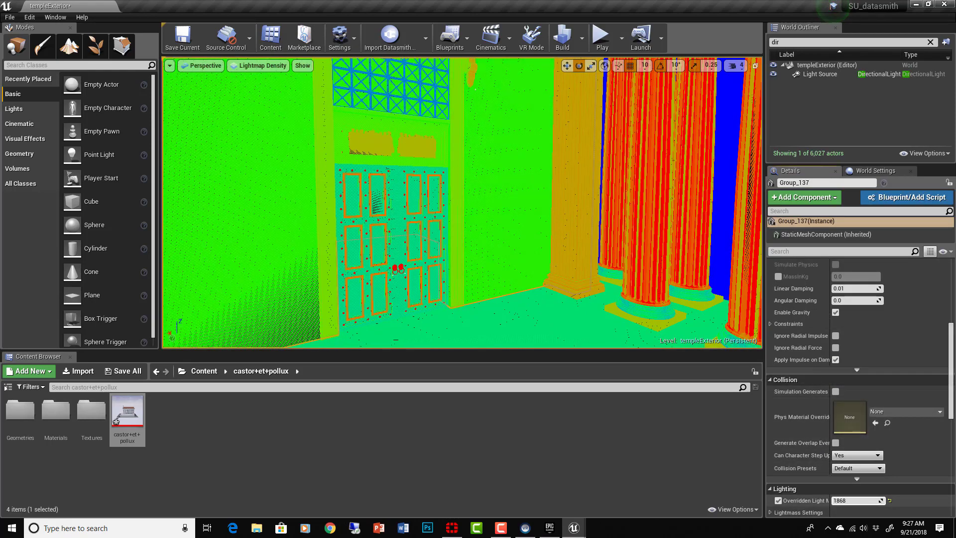
click(398, 252)
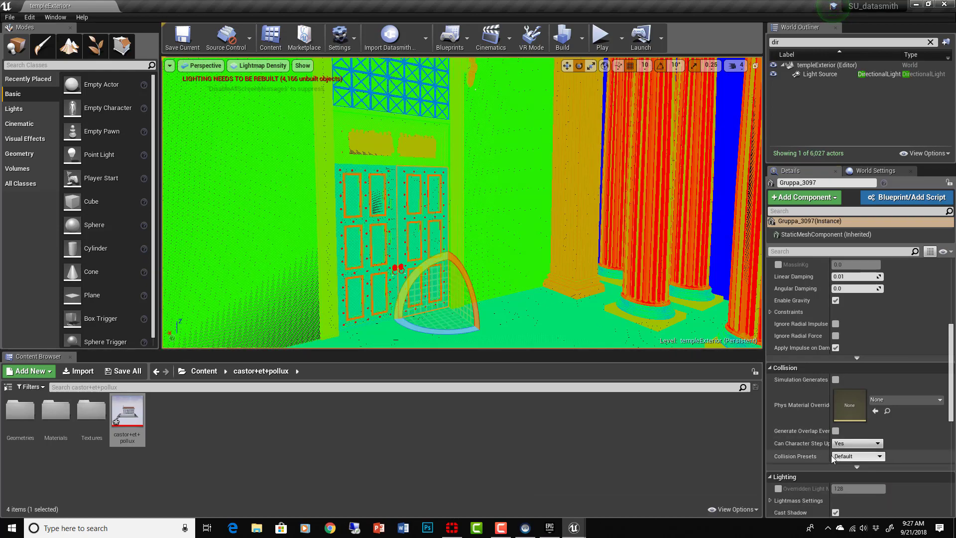
scroll(414, 111, down, 10)
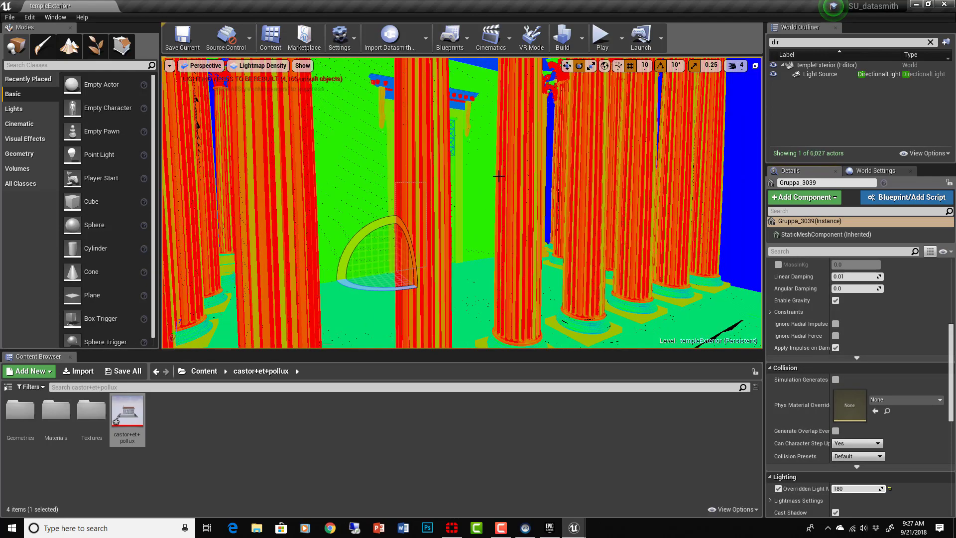
Increase the light map resolution of the entablature above the columns and select a component at its corner.
scroll(417, 172, down, 8)
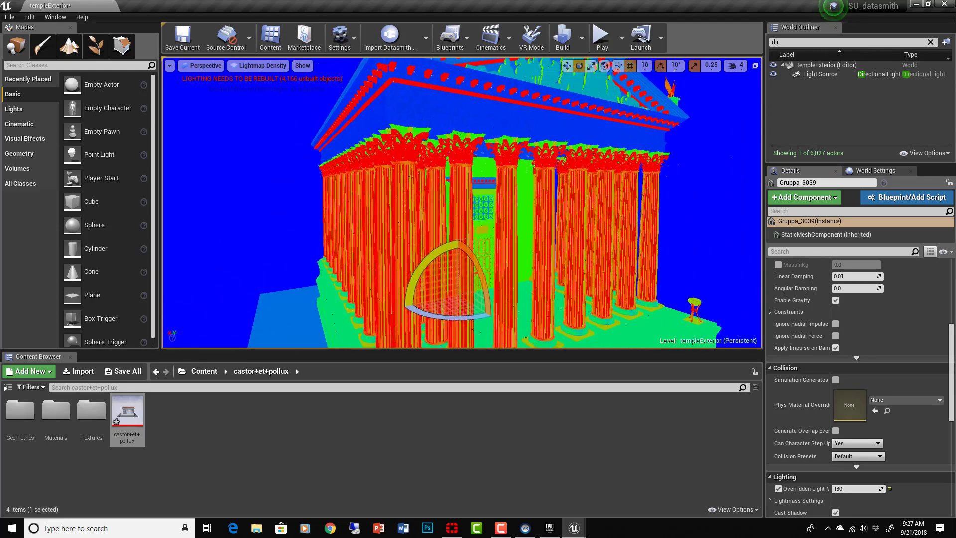
click(362, 170)
click(339, 148)
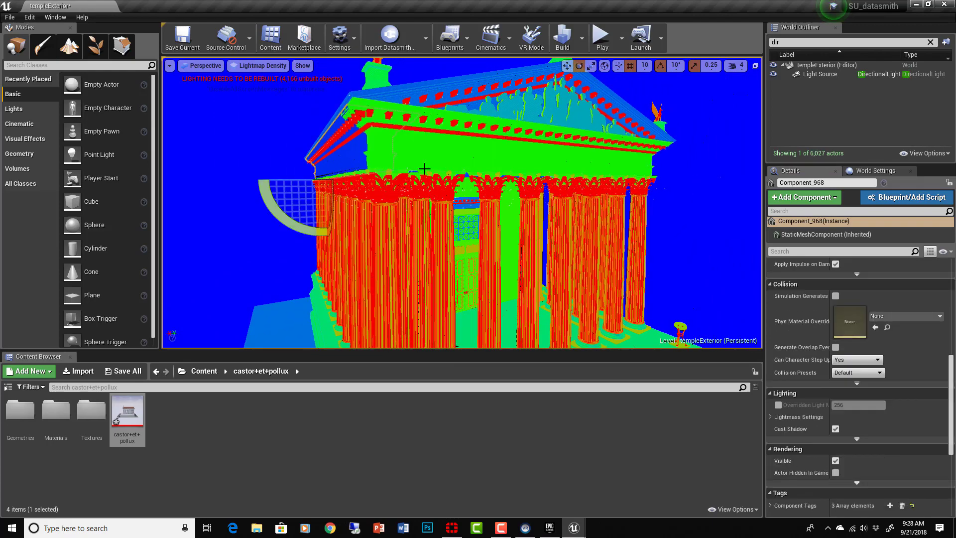
Reimport the castor+et+pollux Datasmith scene with a minimum lightmap resolution of 256 and a maximum of 4096.
right_click(140, 411)
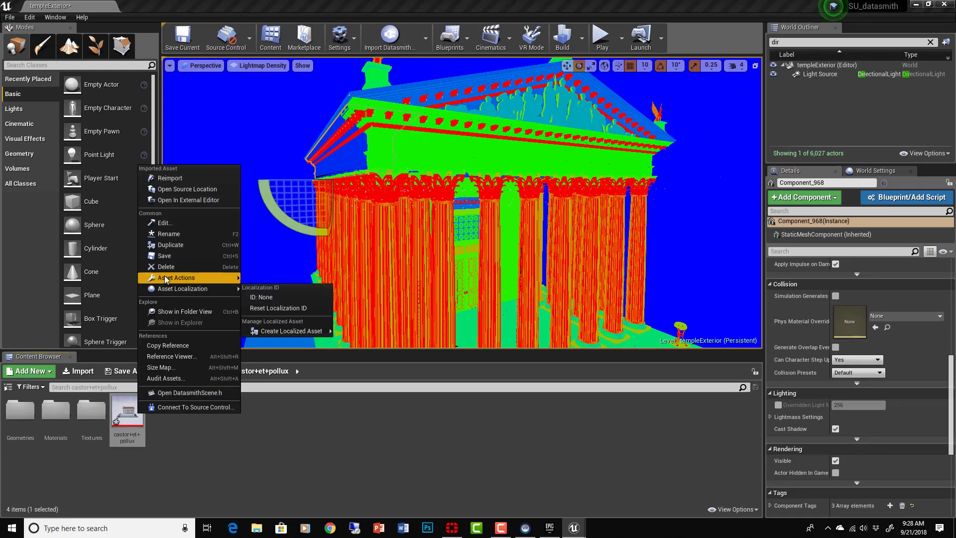
click(185, 178)
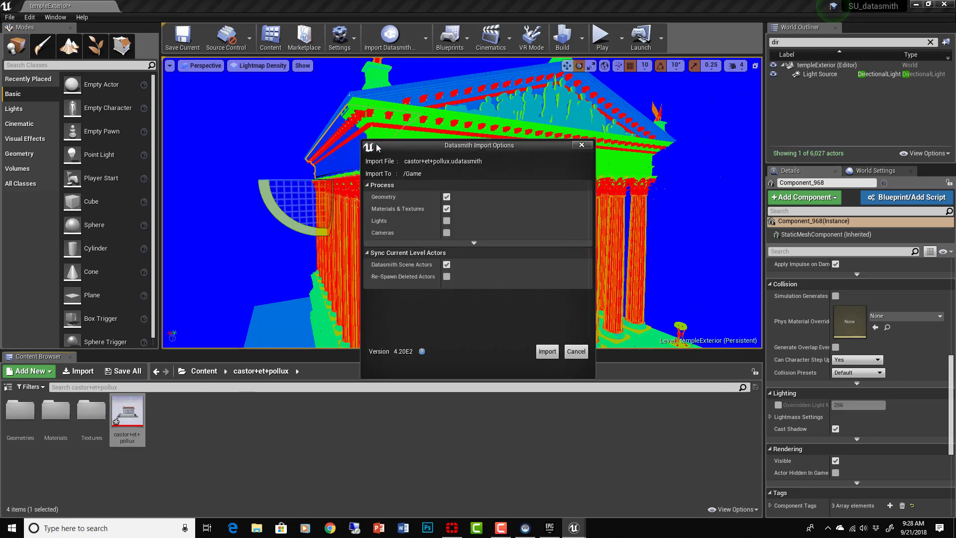
click(473, 241)
click(366, 250)
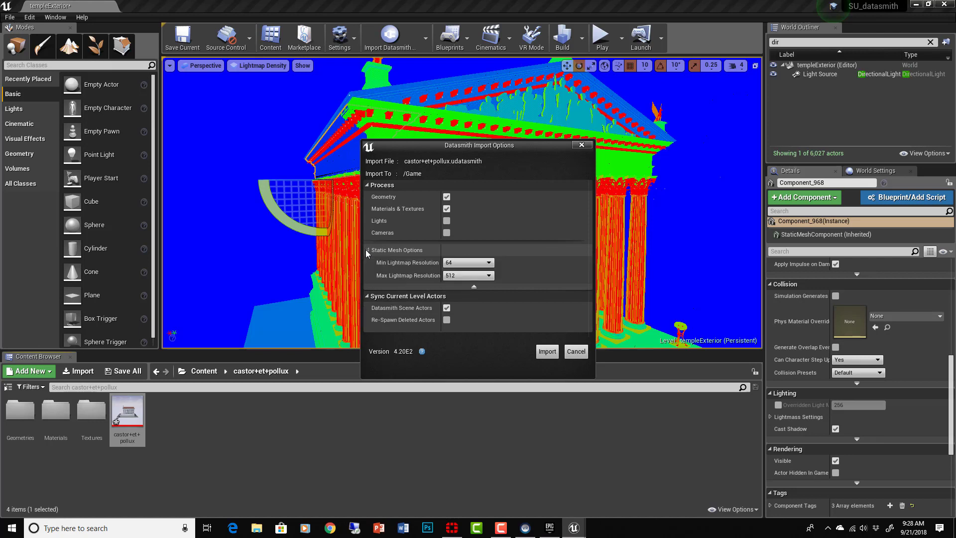
click(462, 263)
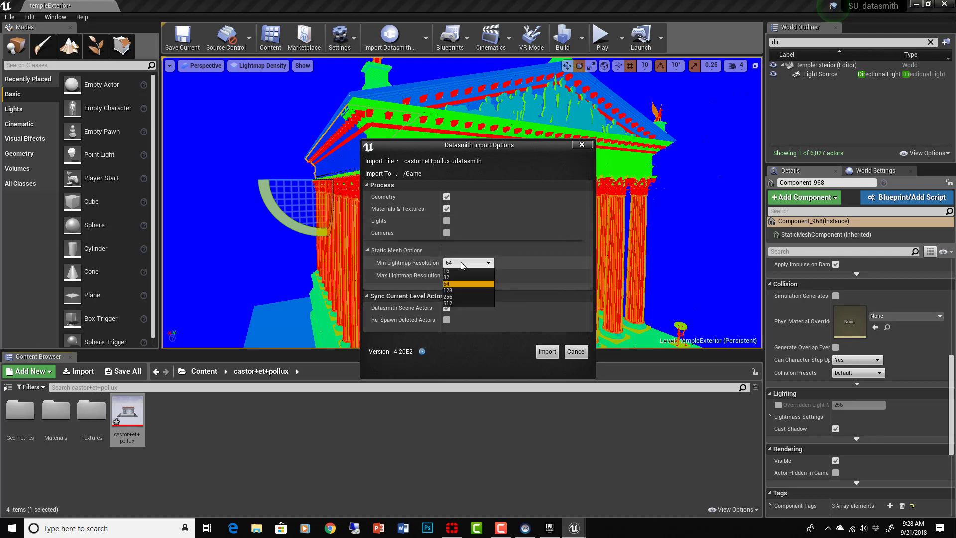
click(462, 279)
click(461, 276)
click(458, 321)
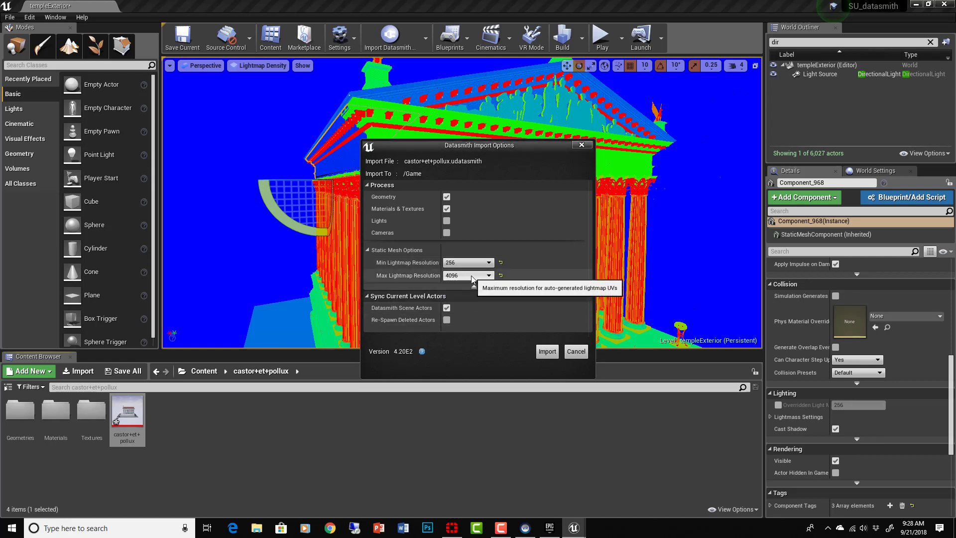
click(546, 352)
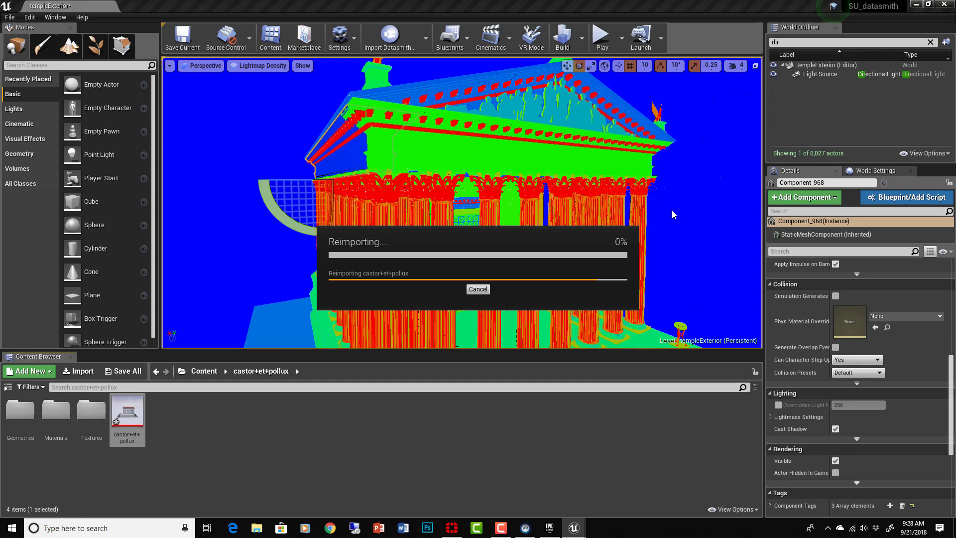
Override the light map resolution of the front pediment's sloping cornice with 756.
scroll(468, 212, up, 5)
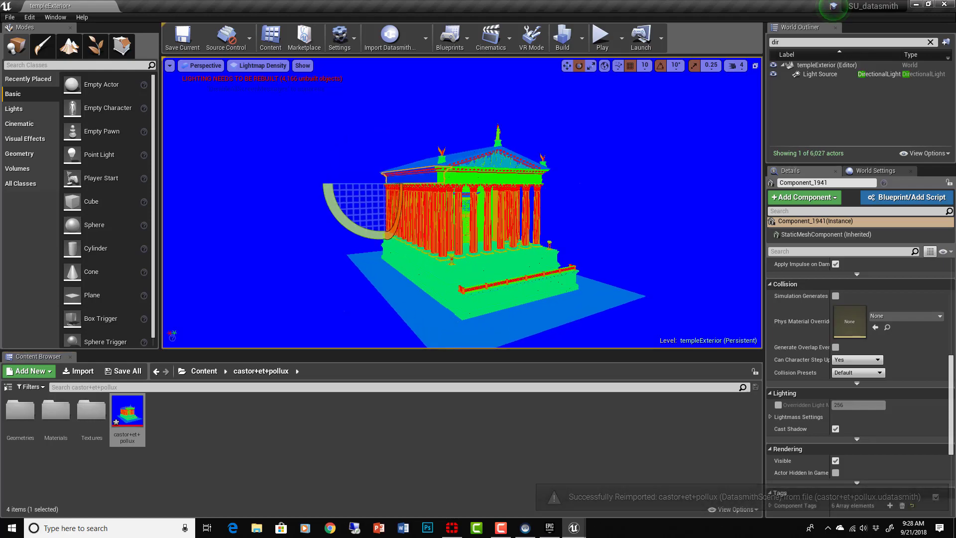
right_drag(468, 213, 423, 207)
right_drag(498, 275, 528, 273)
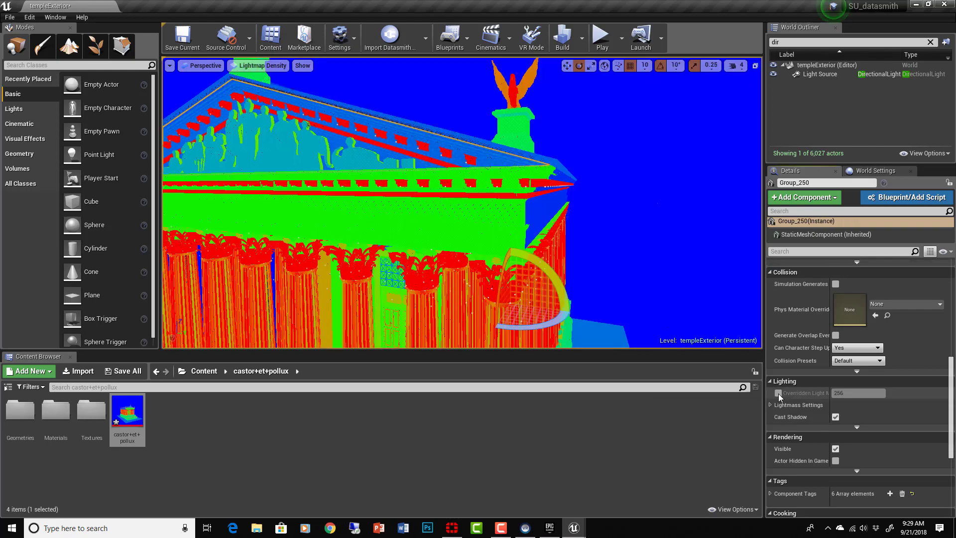
click(778, 394)
click(851, 393)
text(756)
key(Return)
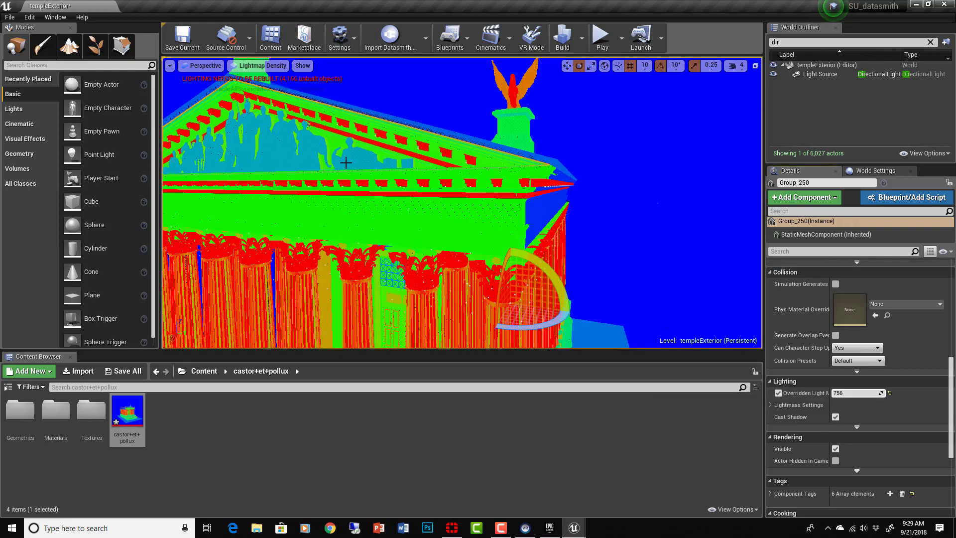
Override the light map resolution of the pediment's figure relief with 2280.
click(347, 162)
click(779, 373)
mouse_move(846, 373)
mouse_down()
mouse_move(879, 373)
mouse_move(856, 373)
mouse_up()
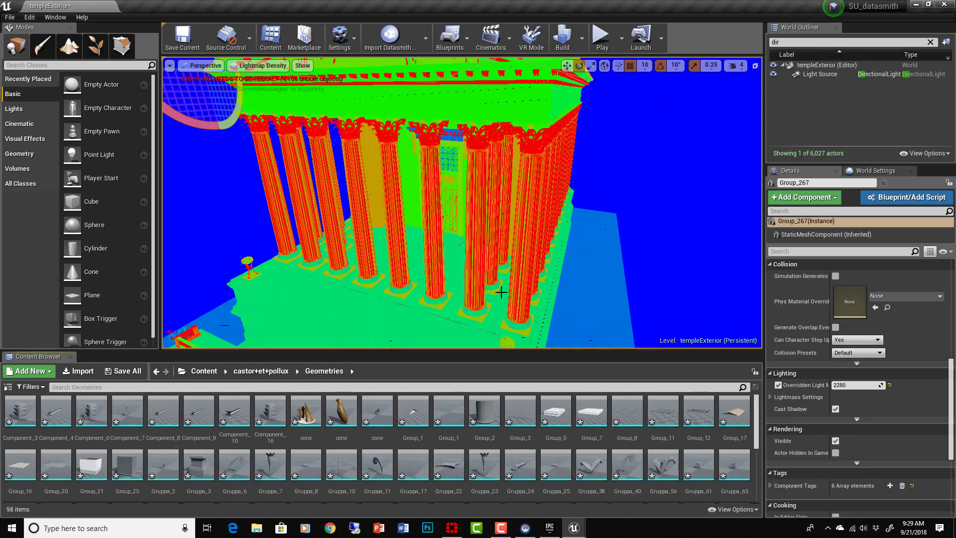
Bulk edit all static meshes in the castor+et+pollux Geometries folder to a minimum lightmap resolution of 256 through the property matrix.
right_drag(518, 285, 527, 289)
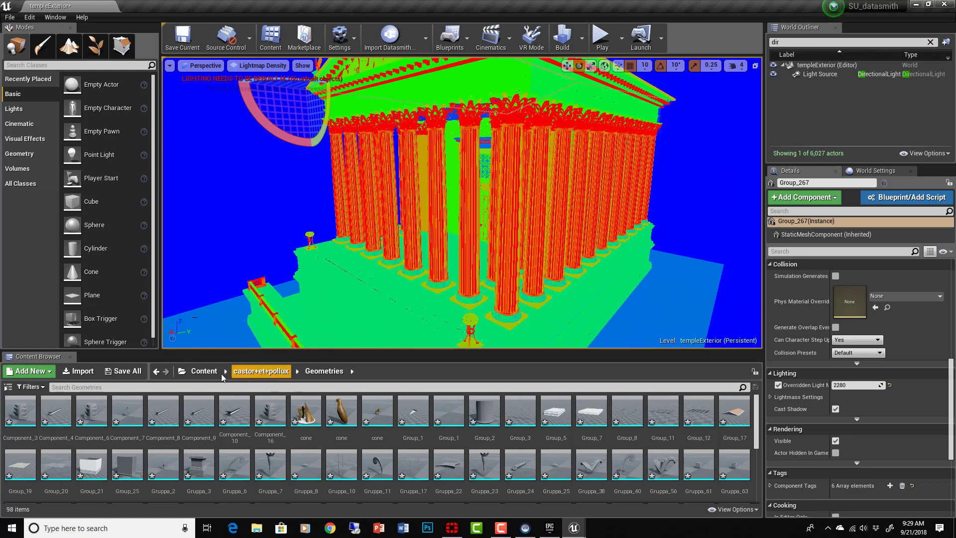
click(204, 372)
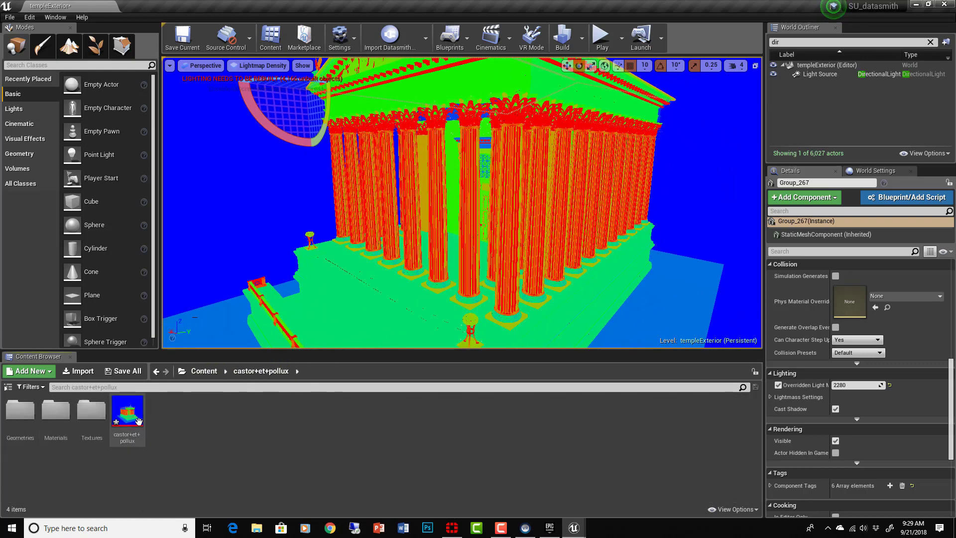
double_click(29, 415)
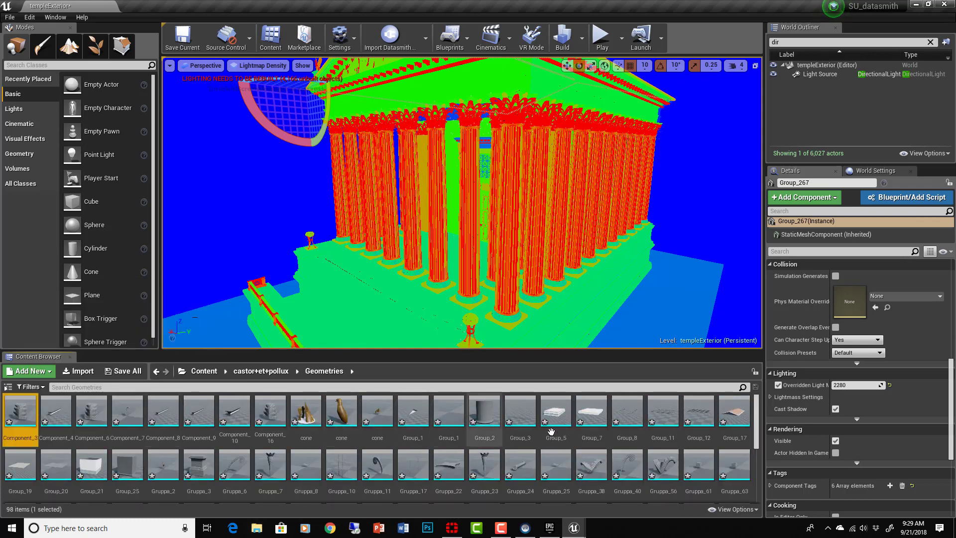
scroll(573, 437, down, 5)
shift+click(488, 465)
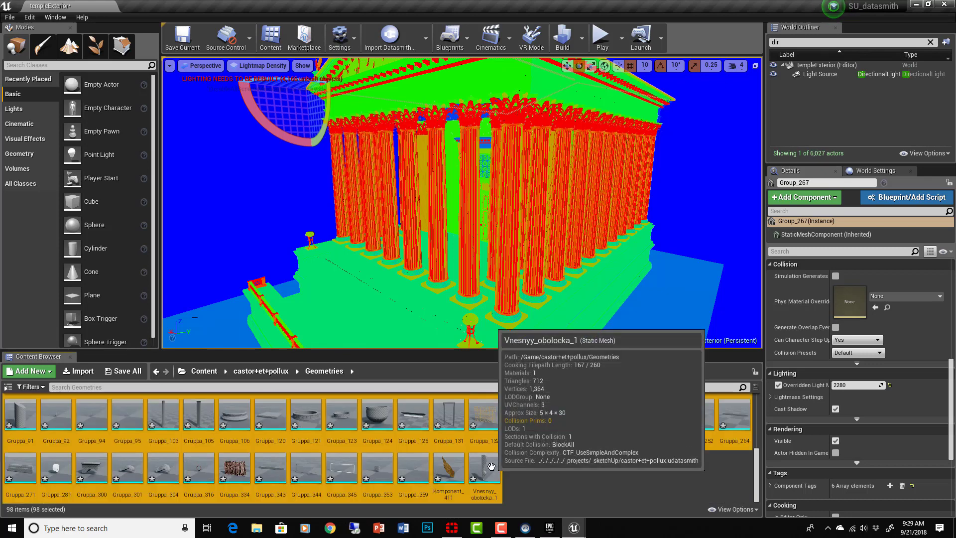
right_click(489, 465)
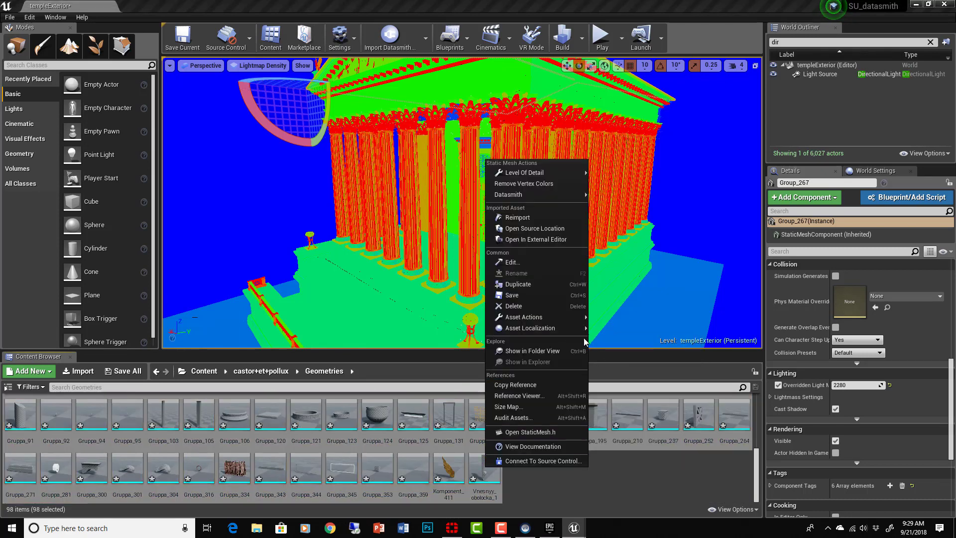
mouse_move(546, 319)
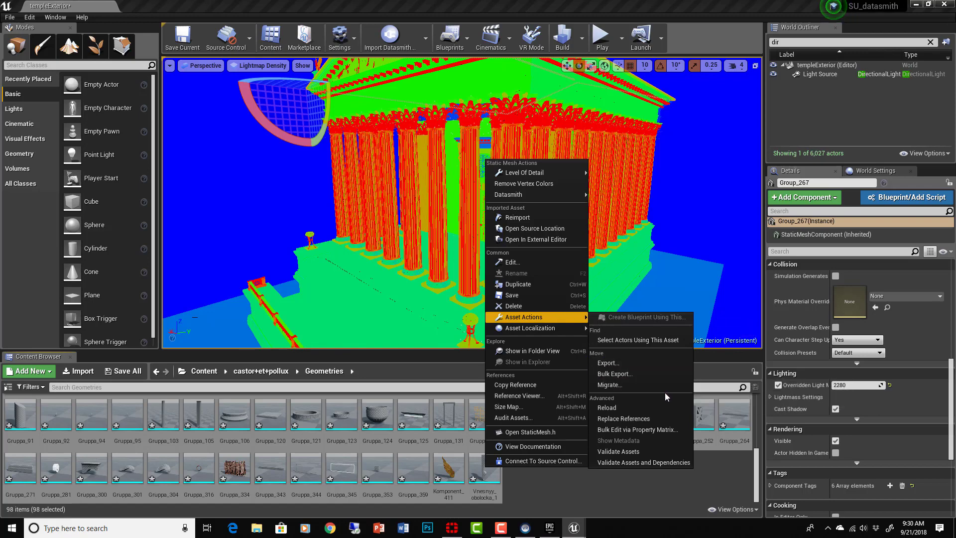
click(645, 431)
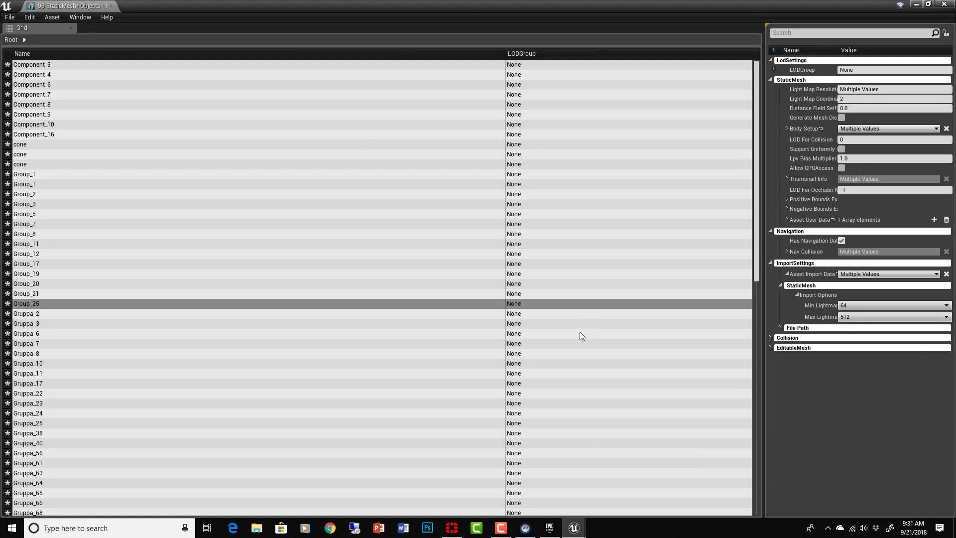
click(865, 305)
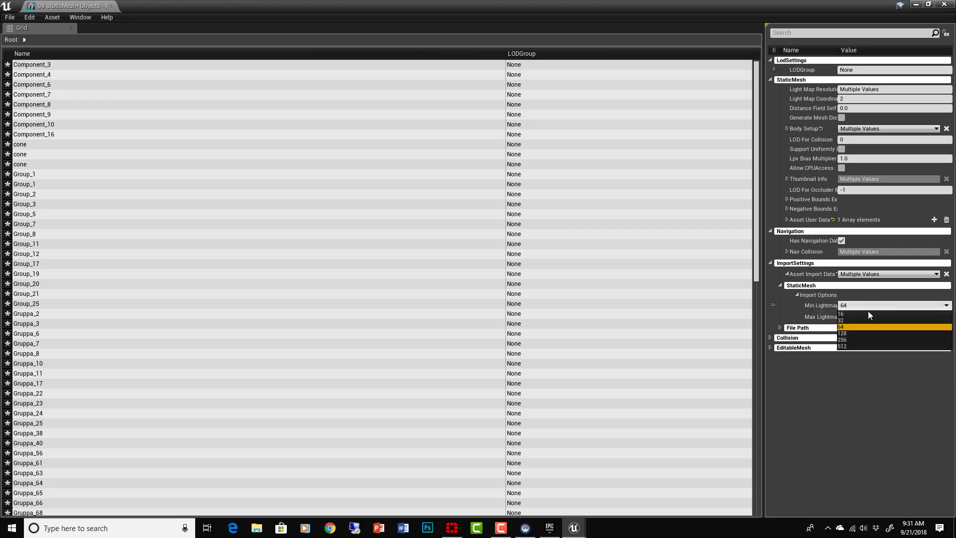
click(856, 339)
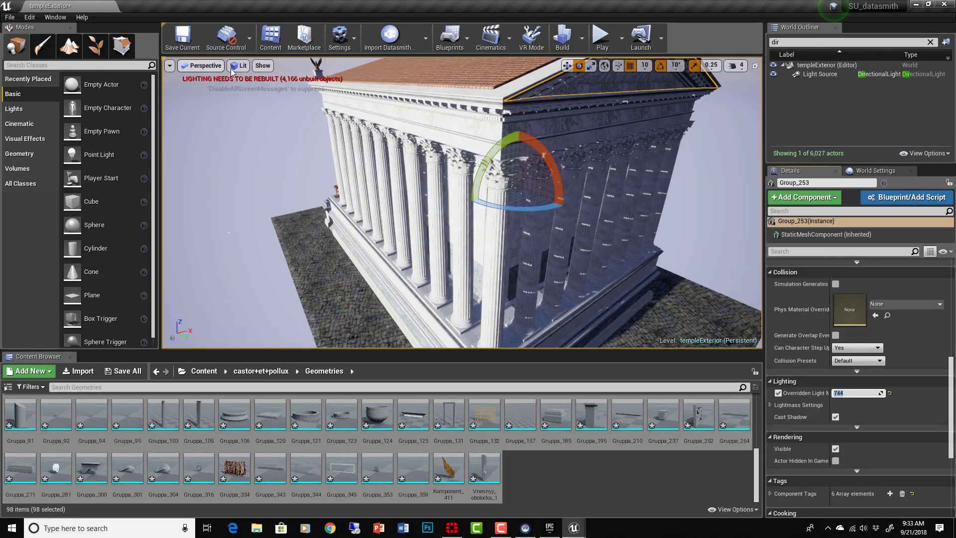
Display the viewport's lightmap density, check the temple from its corner, and select the stepped base.
click(234, 67)
mouse_move(279, 173)
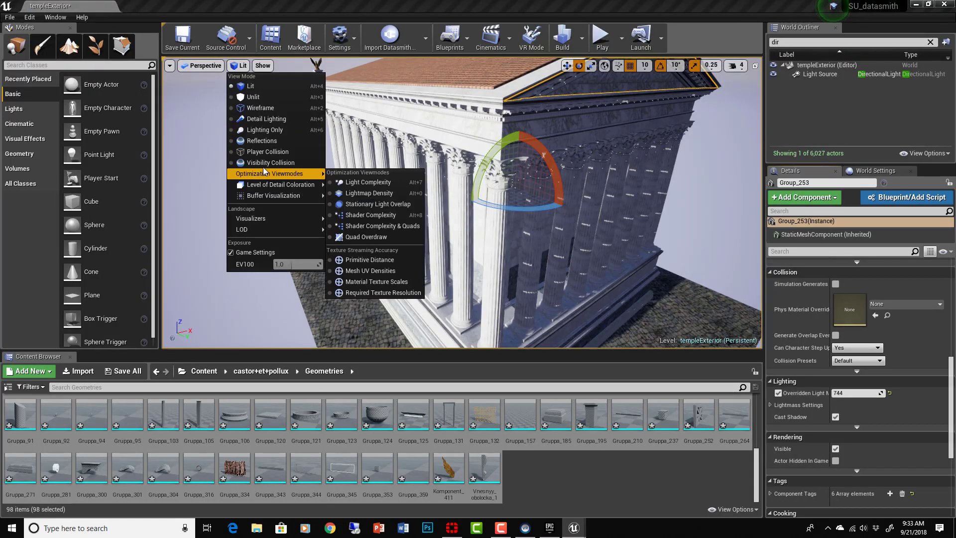
click(362, 194)
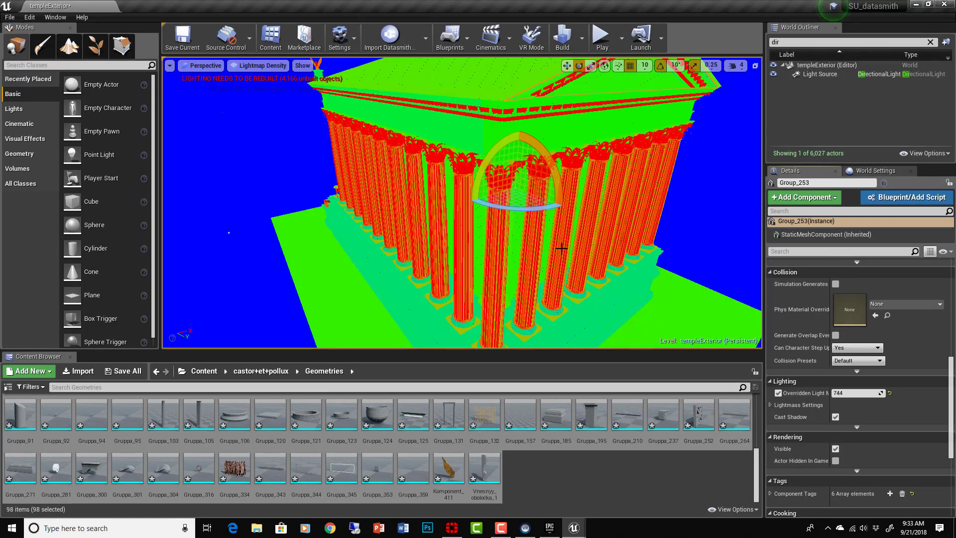
mouse_move(571, 232)
right_down()
mouse_move(578, 201)
mouse_move(573, 220)
right_up()
alt+drag(498, 240, 538, 230)
click(436, 322)
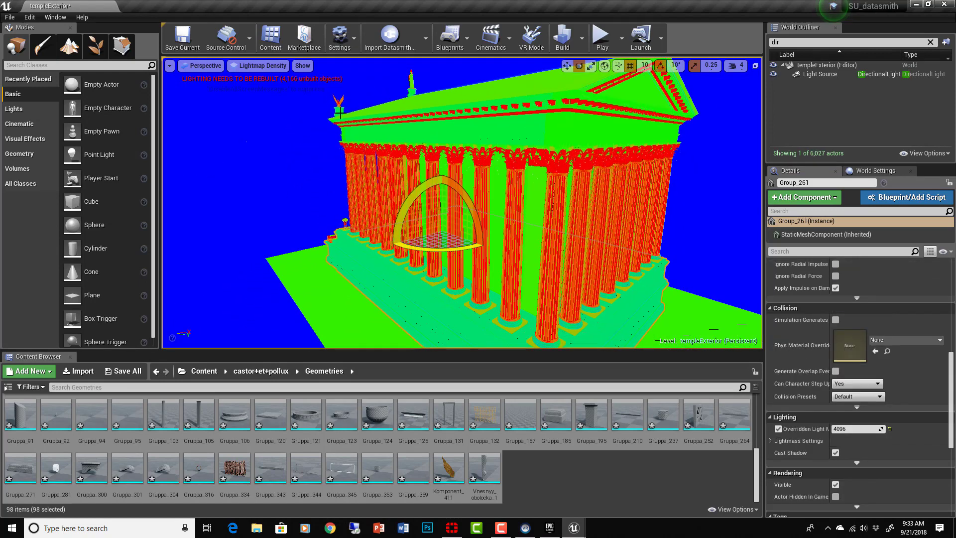
Return the viewport to Lit mode and build only the level's lighting.
click(259, 65)
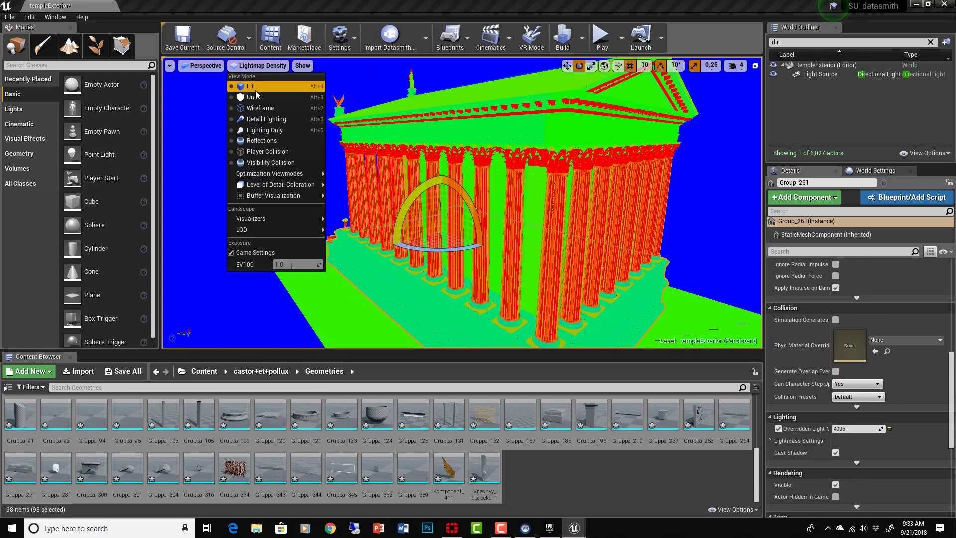
click(256, 90)
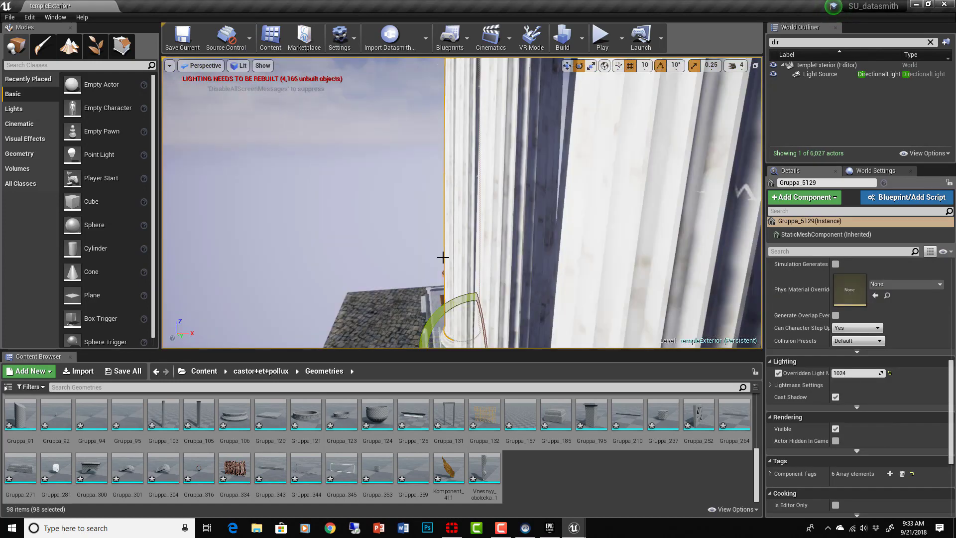
alt+drag(428, 266, 454, 183)
alt+right_drag(454, 182, 429, 187)
alt+drag(428, 186, 538, 187)
alt+drag(647, 185, 577, 213)
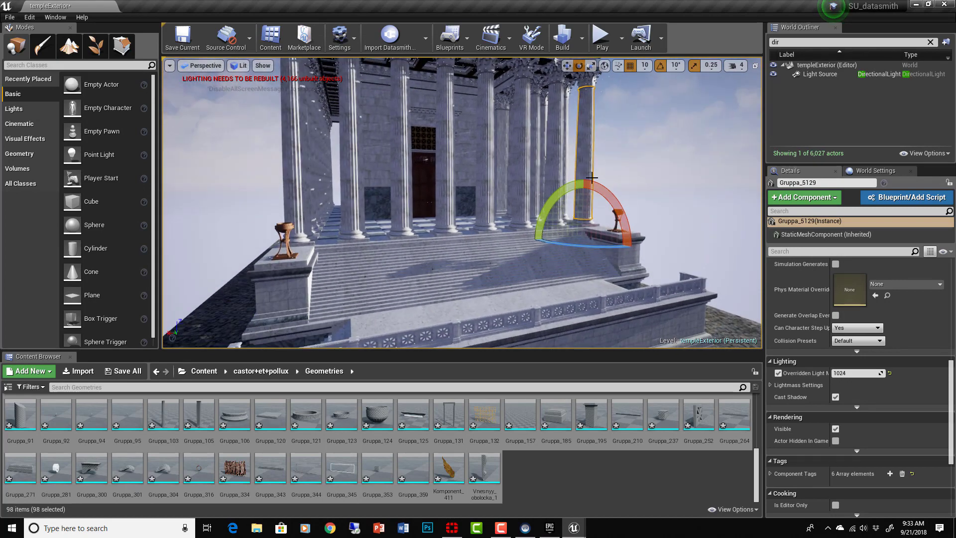
alt+middle_drag(592, 177, 601, 164)
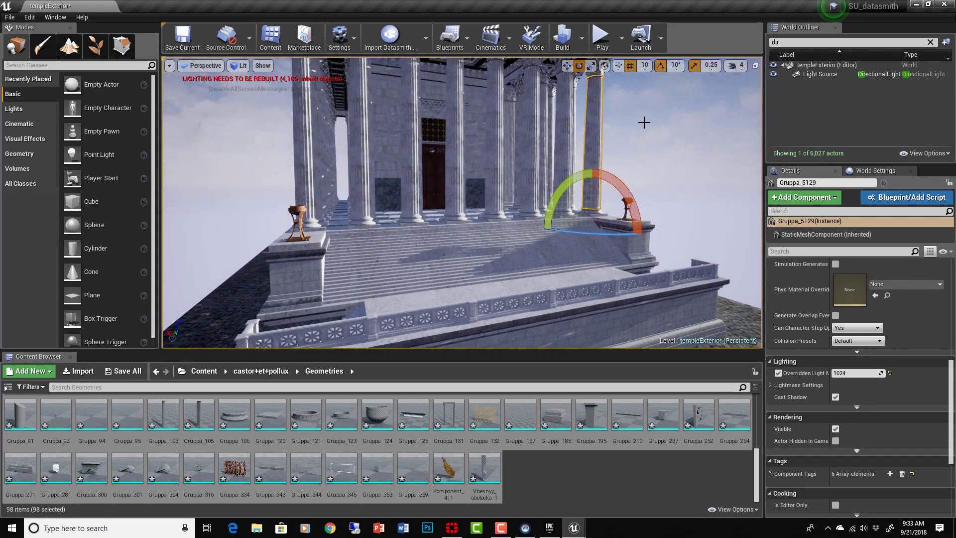
click(580, 39)
mouse_move(606, 79)
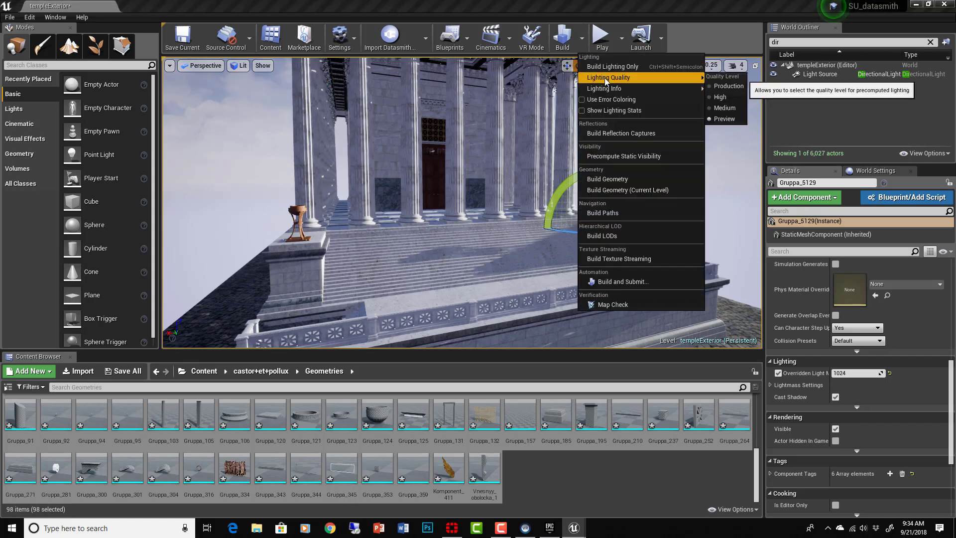
click(647, 65)
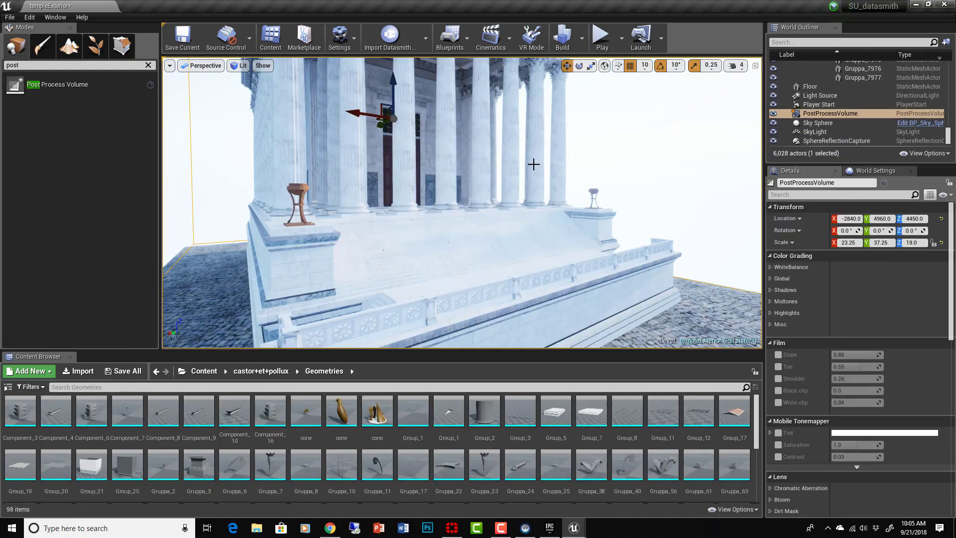
Override the post process volume's exposure with a Min Brightness of 0.01 and a Max Brightness of about 6.59.
scroll(534, 165, down, 6)
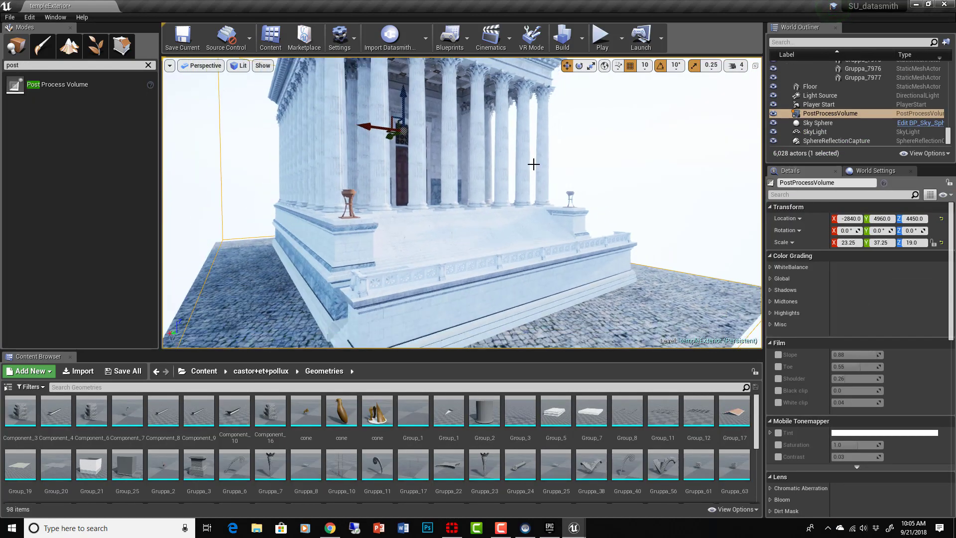
right_drag(534, 164, 513, 164)
middle_drag(513, 164, 534, 158)
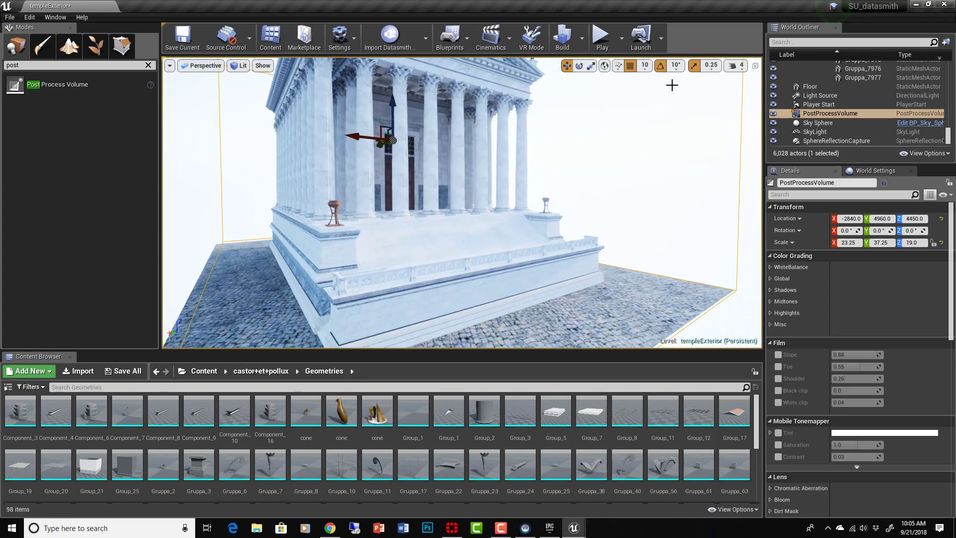
scroll(531, 175, down, 6)
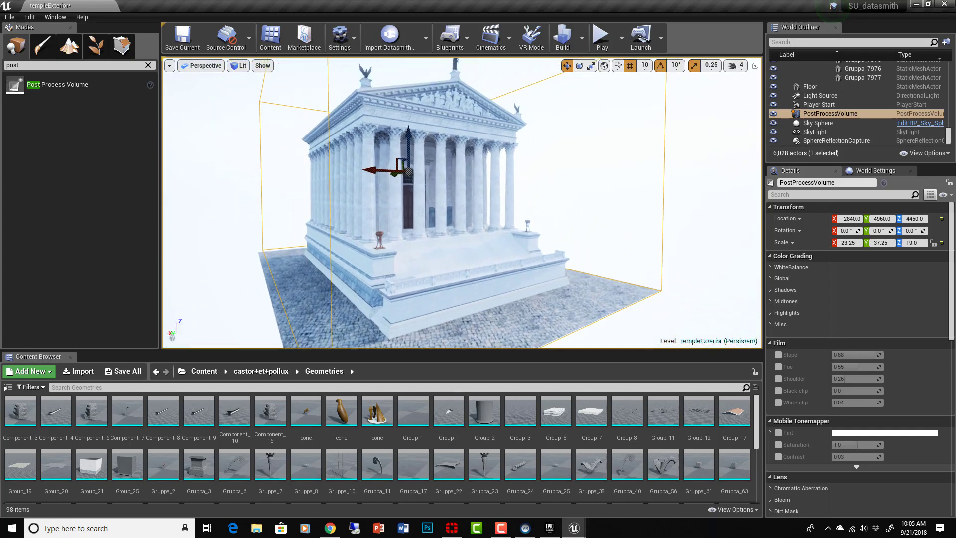
middle_drag(499, 172, 508, 164)
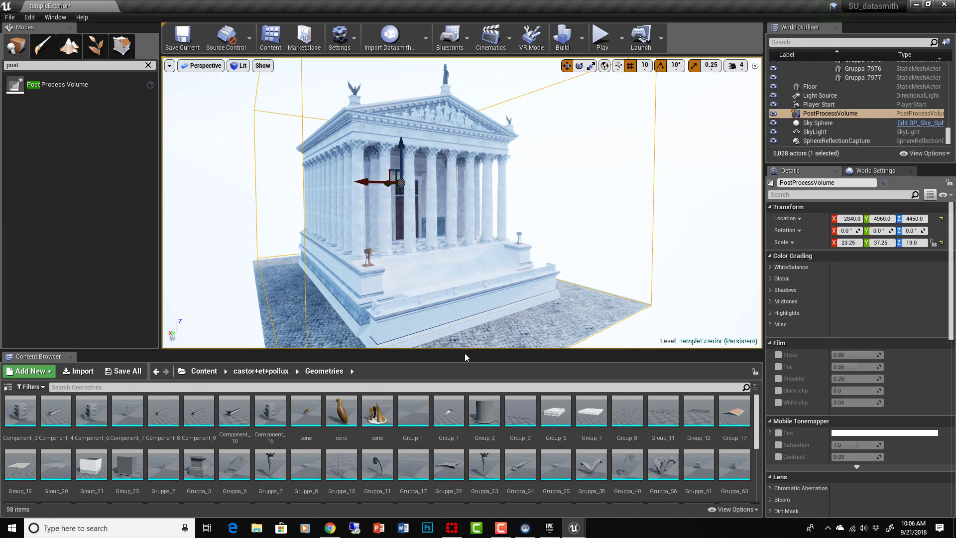
click(827, 117)
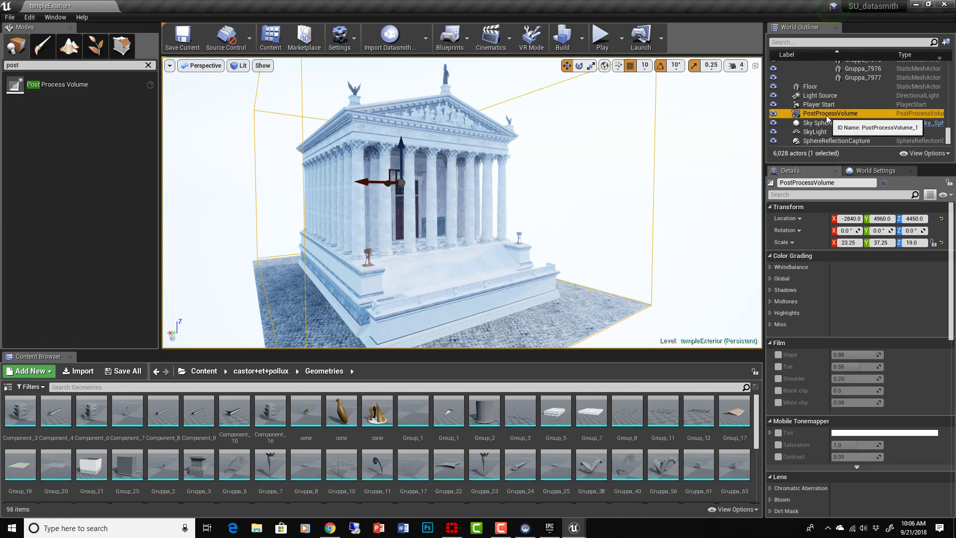
scroll(841, 293, down, 2)
scroll(841, 293, down, 6)
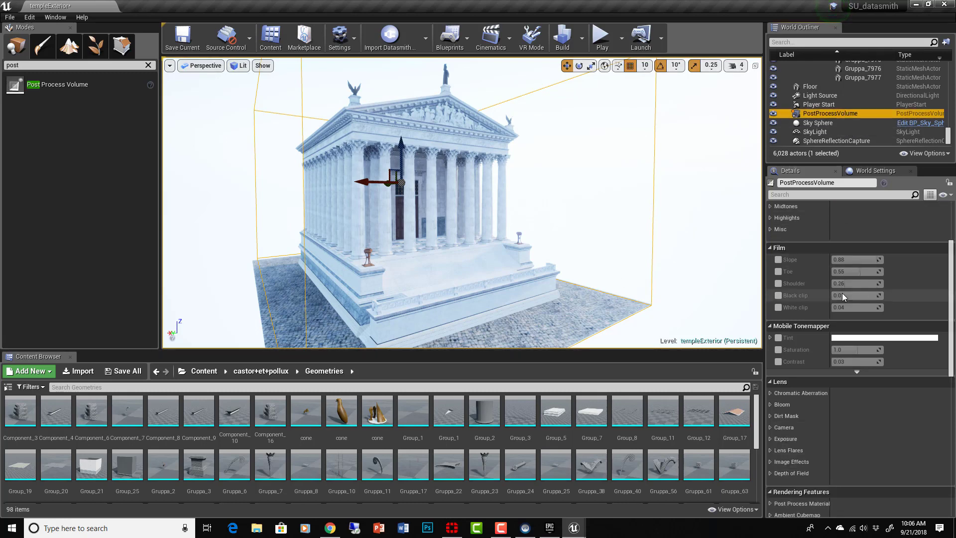
click(771, 391)
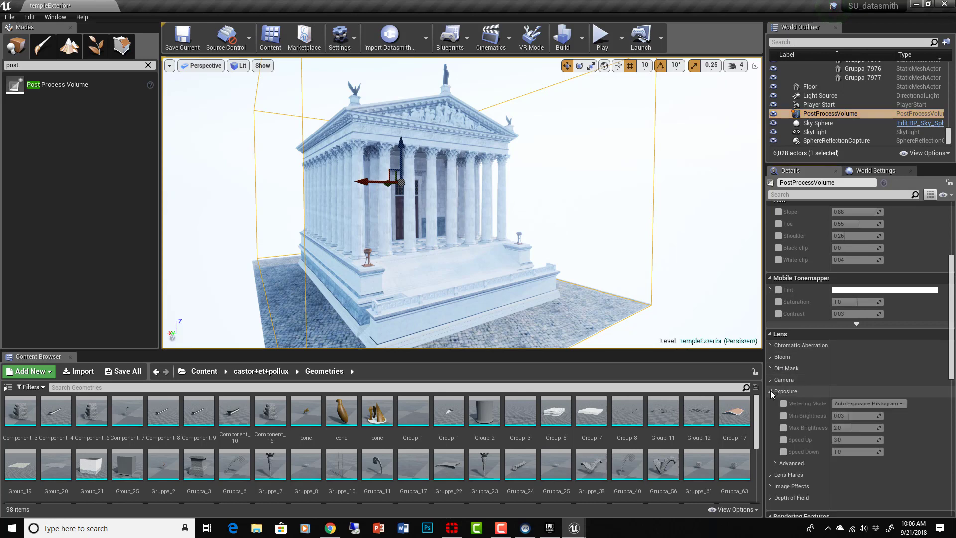
drag(847, 416, 844, 416)
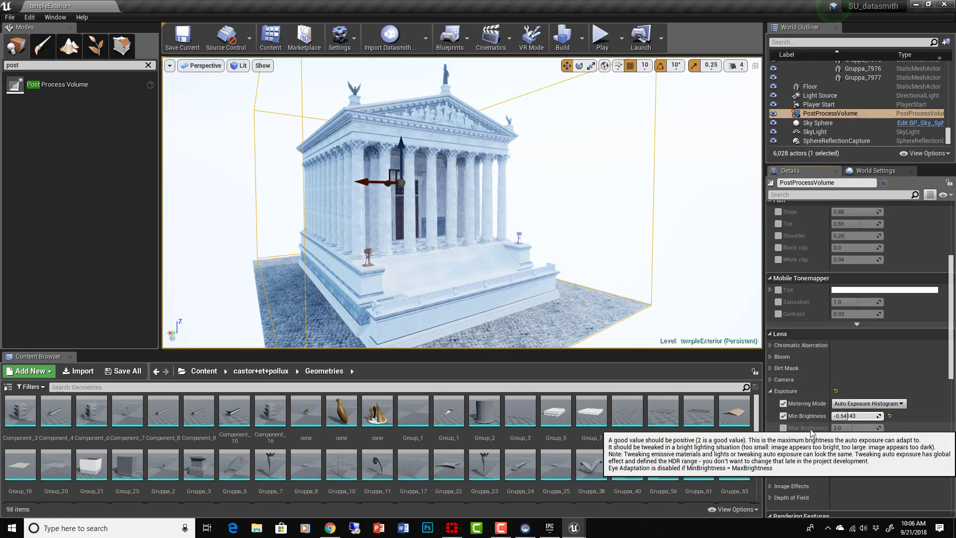
right_drag(537, 146, 537, 145)
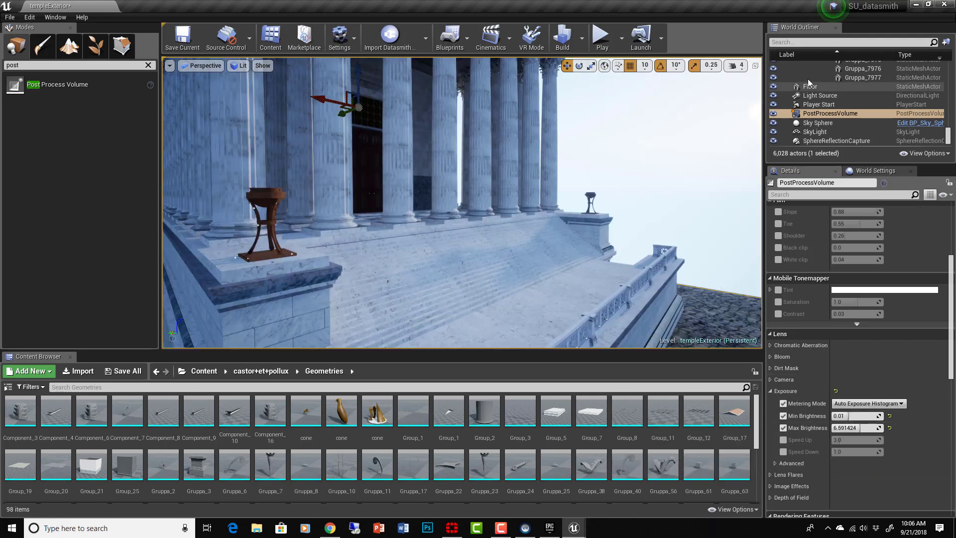
Select the Atmospheric Fog actor and raise its Sun Multiplier to about 179.21.
scroll(826, 89, up, 4)
scroll(825, 92, up, 15)
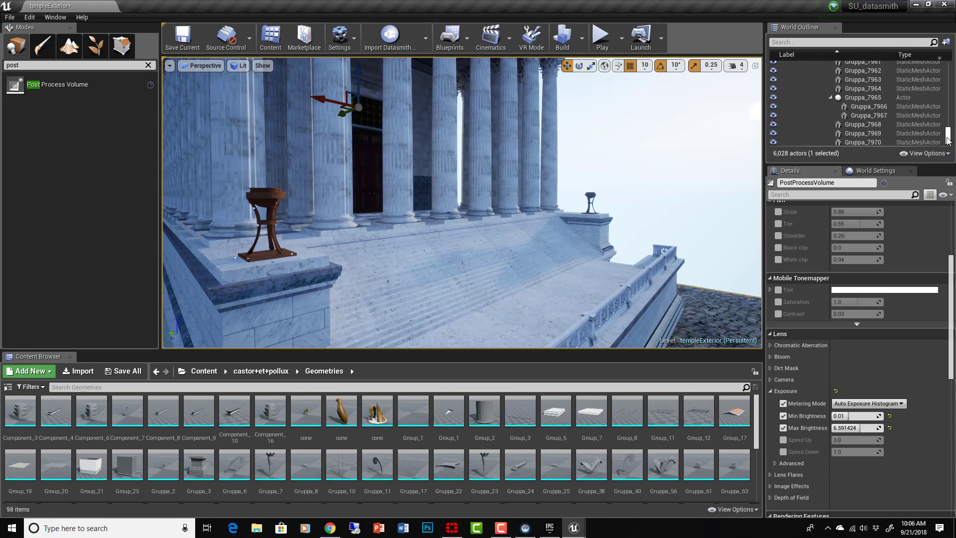
click(855, 70)
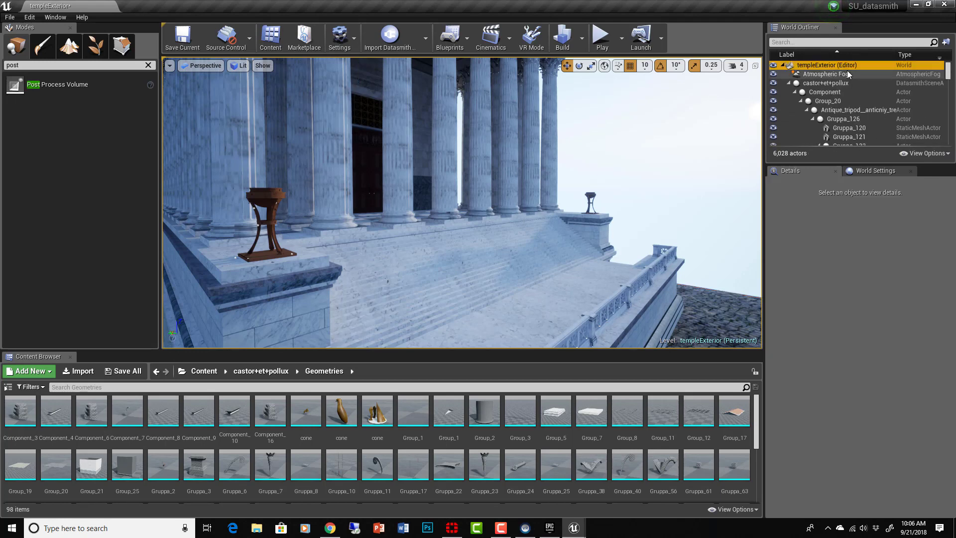
click(846, 74)
scroll(901, 259, up, 6)
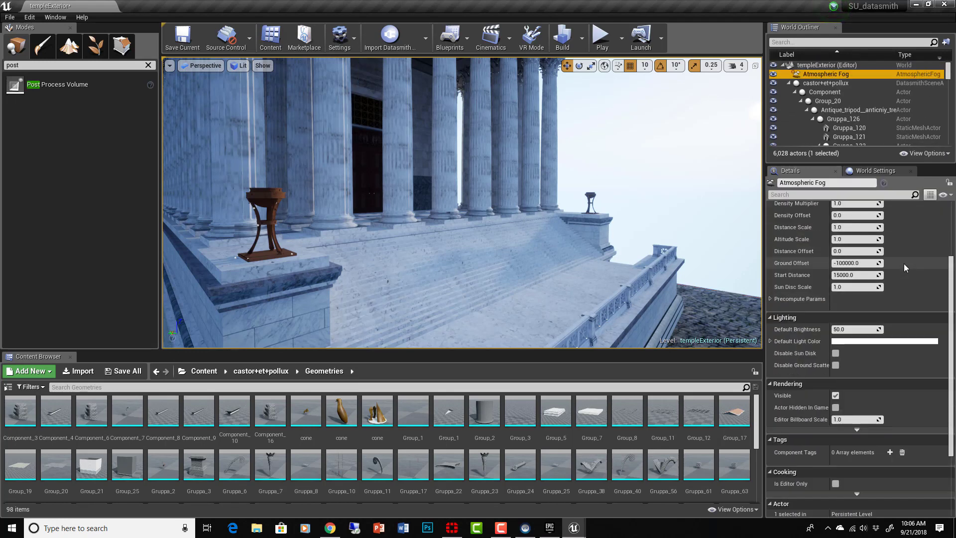
mouse_move(854, 268)
mouse_down()
mouse_move(829, 268)
mouse_move(881, 267)
mouse_move(869, 268)
mouse_up()
Examine the lighting on the bronze tripod beside the steps, the front columns, the capitals and the pediment's cornice.
right_drag(548, 235, 590, 229)
key(w)
key(a)
drag(518, 192, 446, 250)
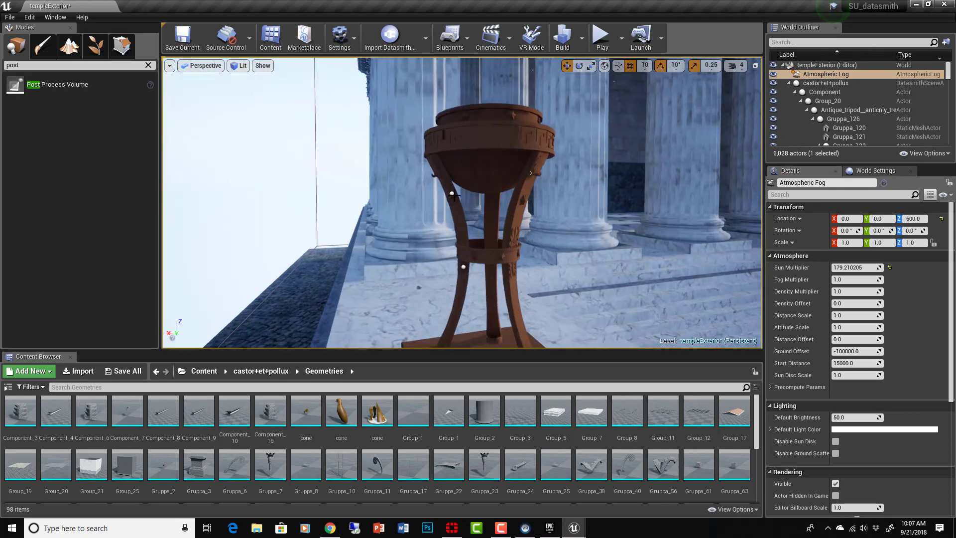
click(516, 238)
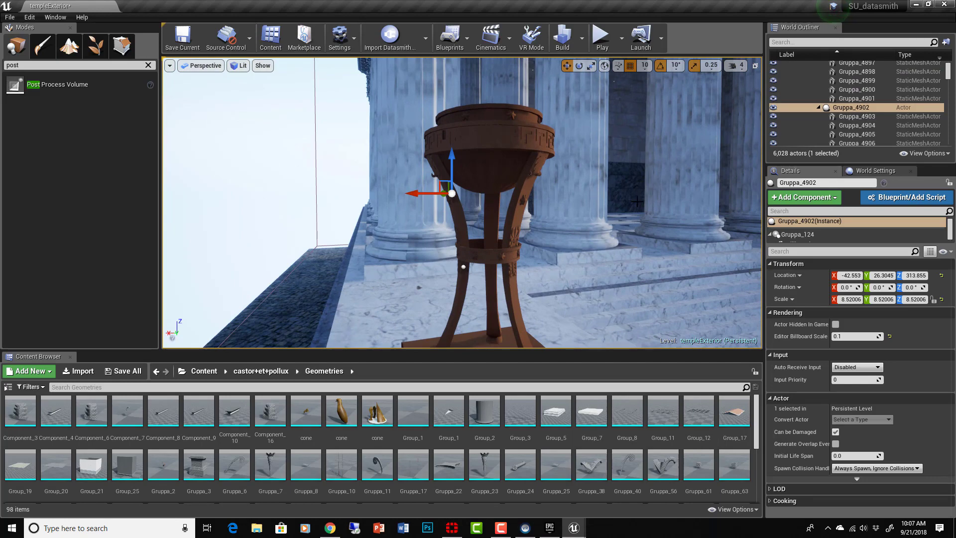
drag(637, 202, 663, 249)
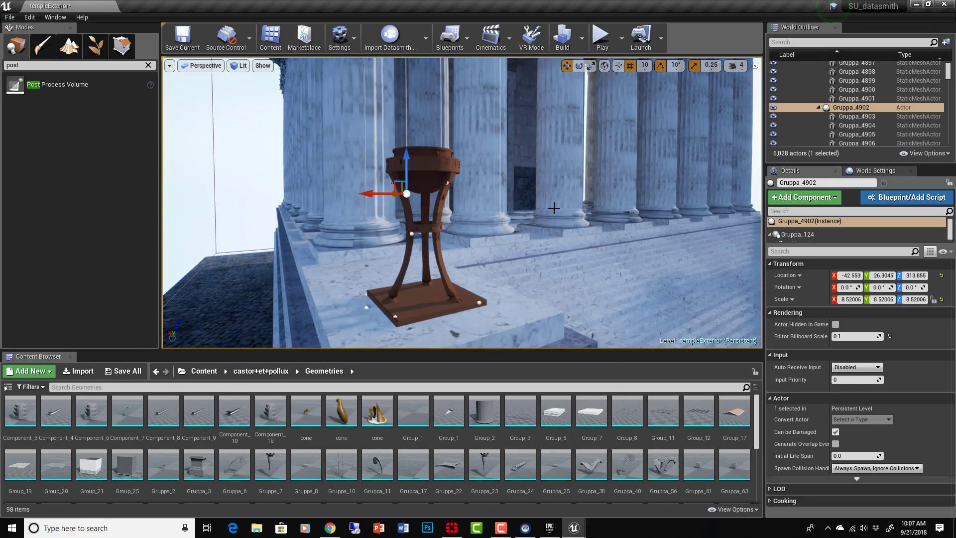
right_drag(554, 208, 514, 164)
right_drag(471, 329, 471, 319)
right_drag(503, 263, 527, 272)
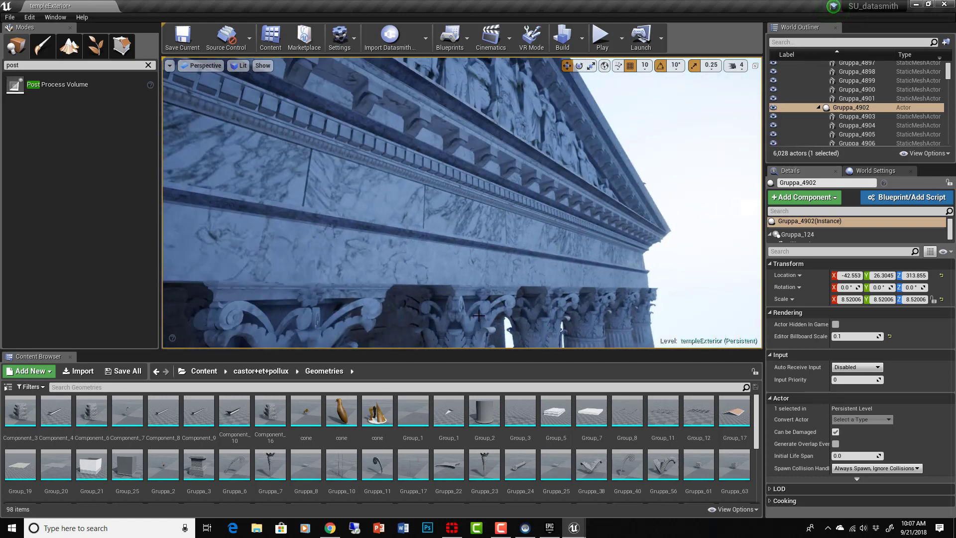
right_drag(478, 305, 485, 279)
Display the viewport in Detail Lighting mode, check the columns and steps, and return it to Lit mode.
click(242, 66)
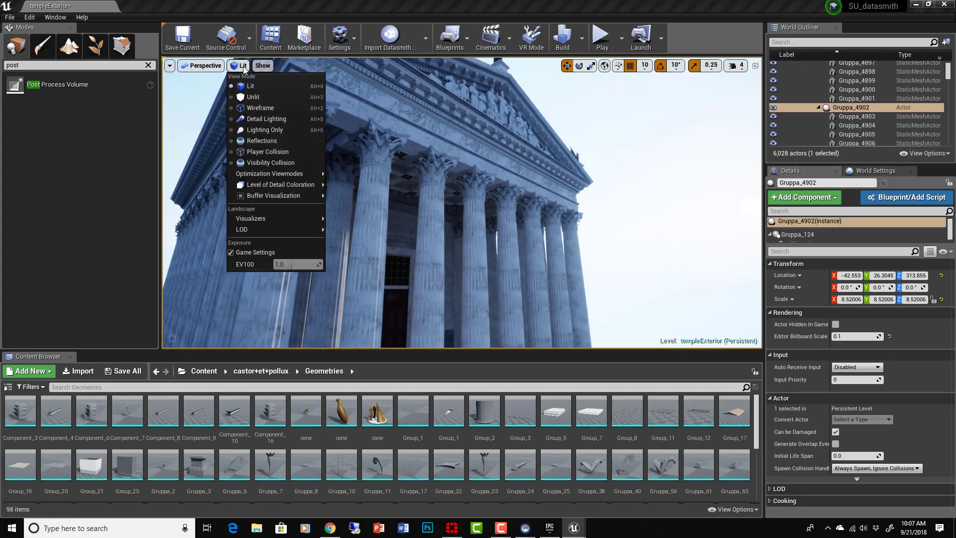
click(267, 119)
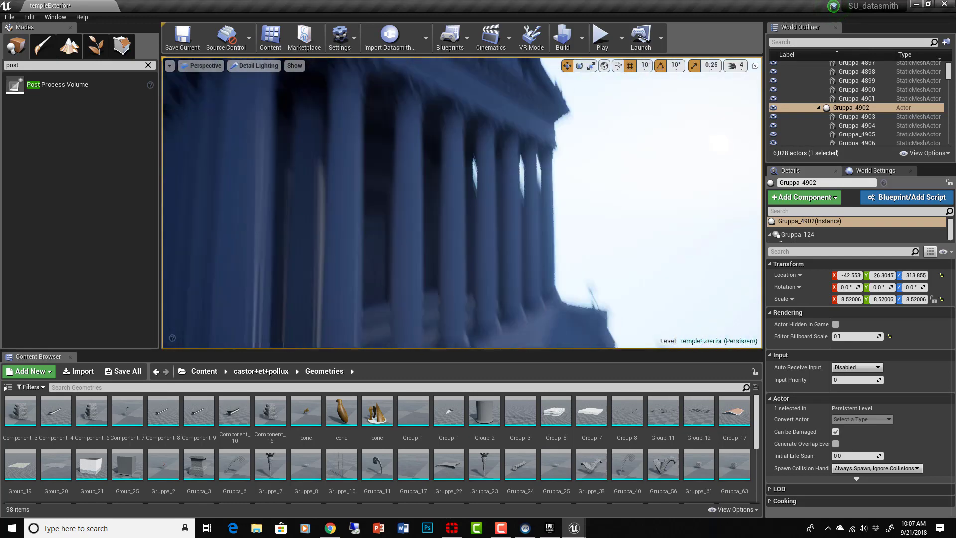
right_drag(492, 230, 537, 223)
click(254, 65)
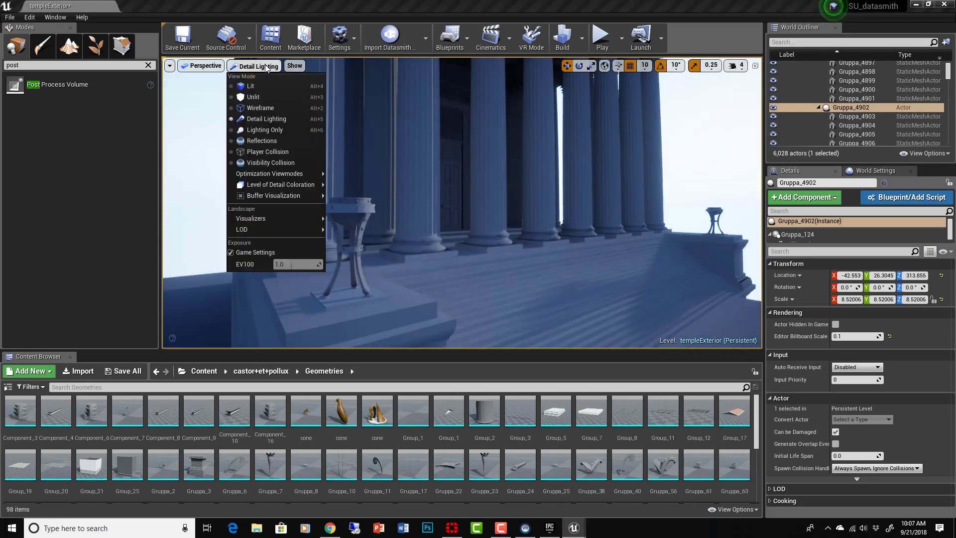
click(251, 86)
right_drag(632, 203, 632, 203)
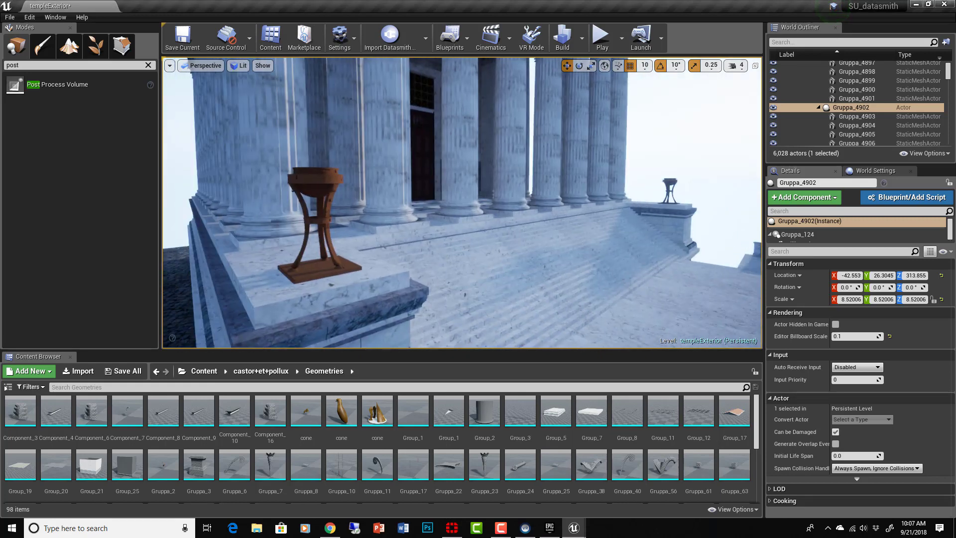
Expand the Lightmass settings in the World Settings and examine the lighting around the portico's columns and interior.
click(876, 173)
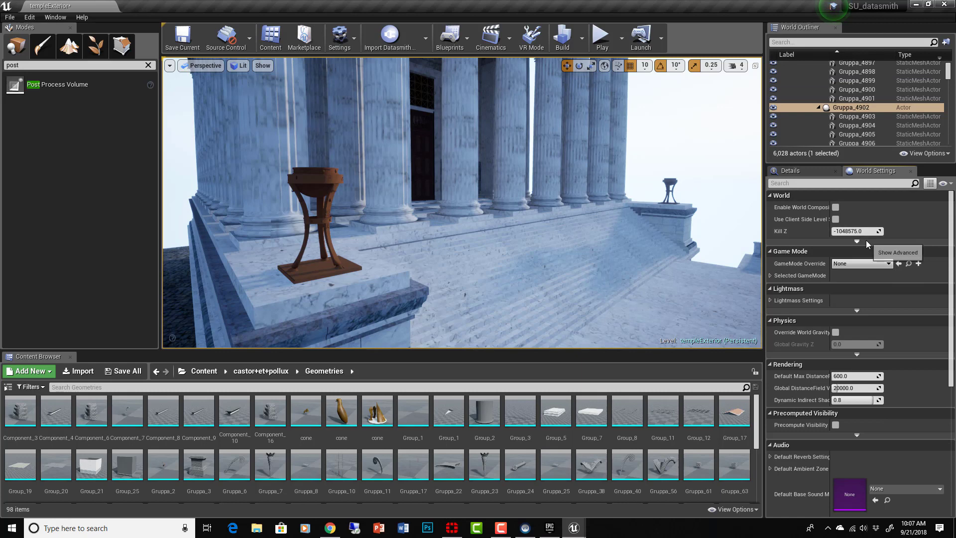
click(853, 310)
click(770, 300)
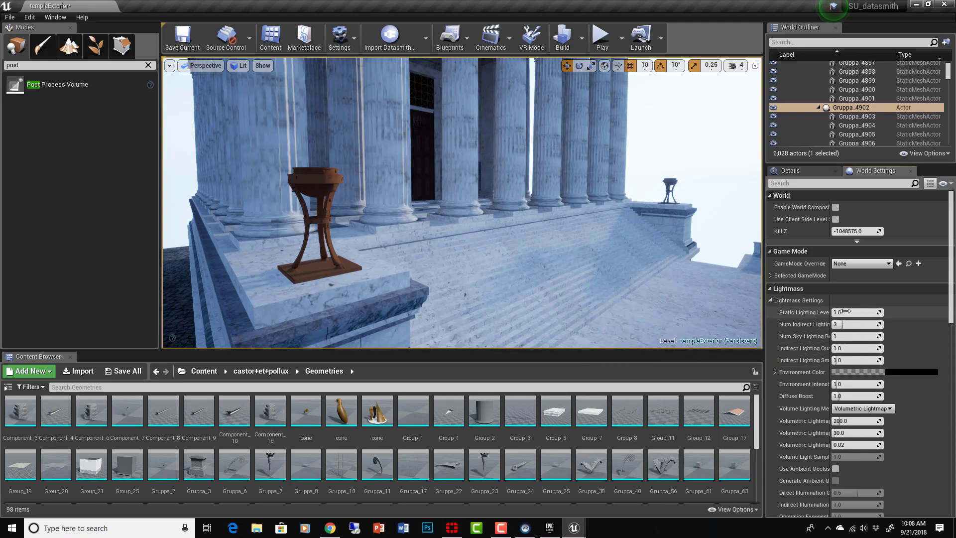
right_drag(573, 259, 558, 271)
right_drag(621, 202, 603, 194)
key(w)
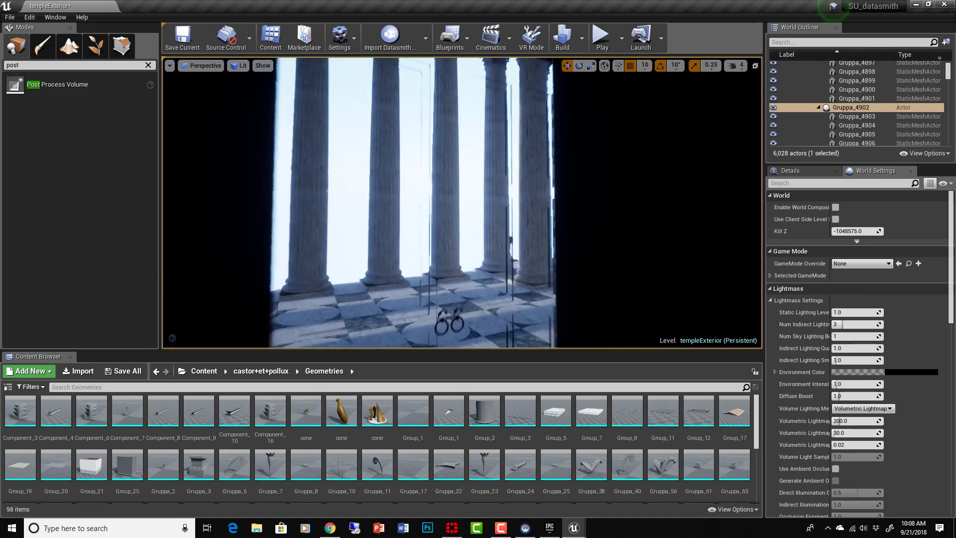
right_drag(603, 194, 600, 194)
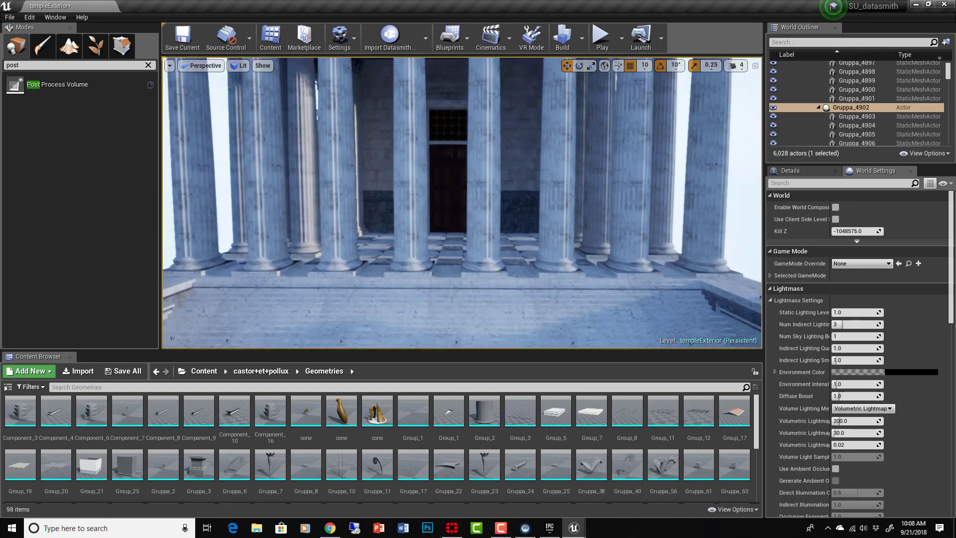
right_drag(600, 194, 600, 193)
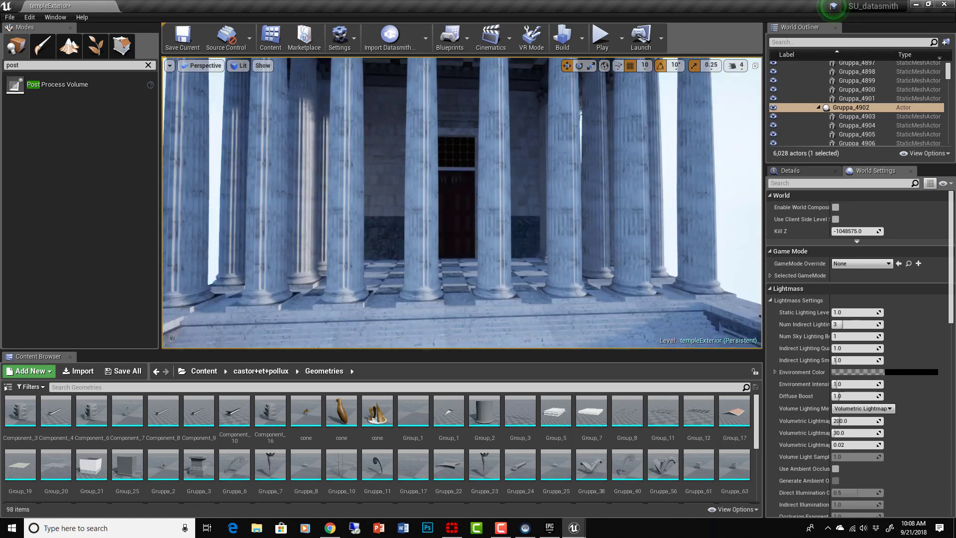
Select the temple's base mesh at the portico floor and open its Group_5 static mesh in the mesh editor.
drag(543, 323, 543, 324)
right_drag(543, 324, 542, 346)
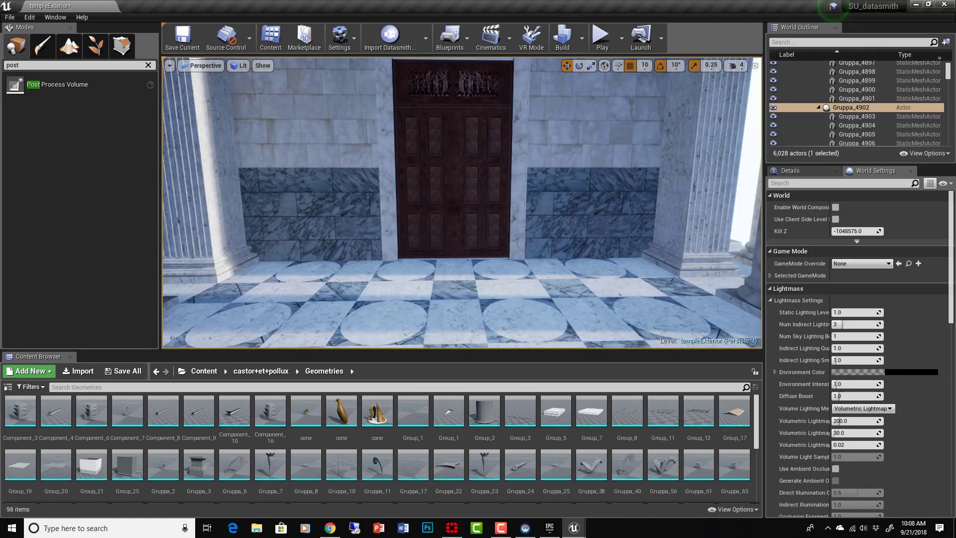
click(543, 324)
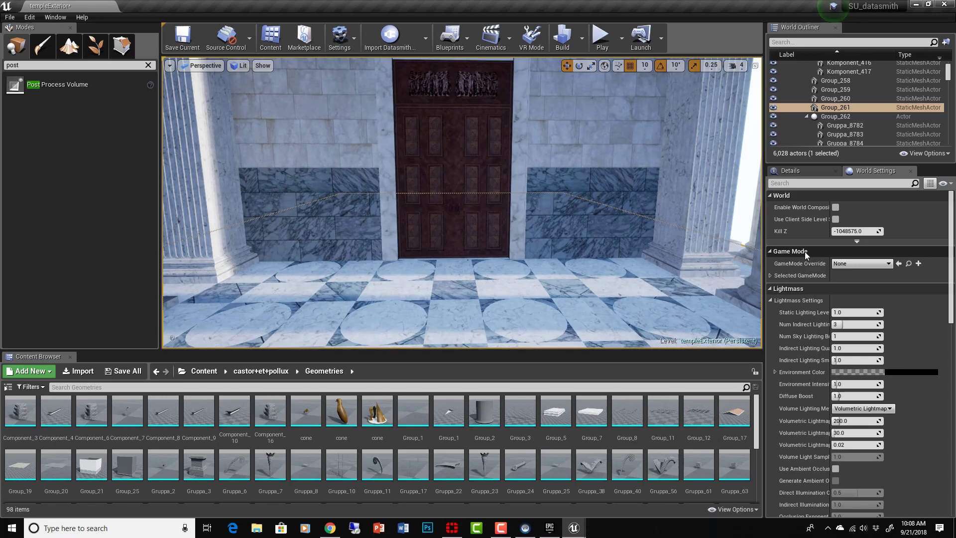
click(790, 170)
double_click(859, 354)
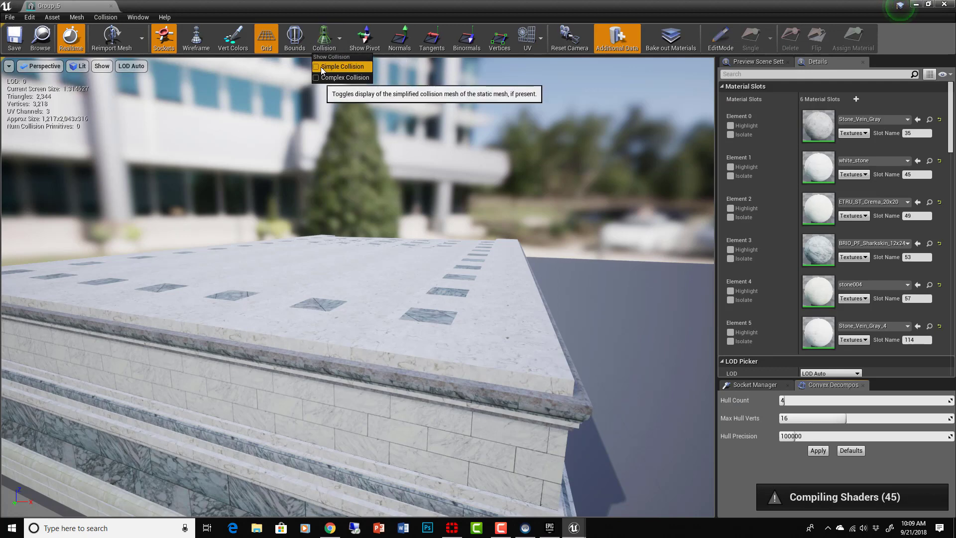
Turn on the simple collision display for the base mesh, add a box simplified collision, and save the mesh.
click(322, 67)
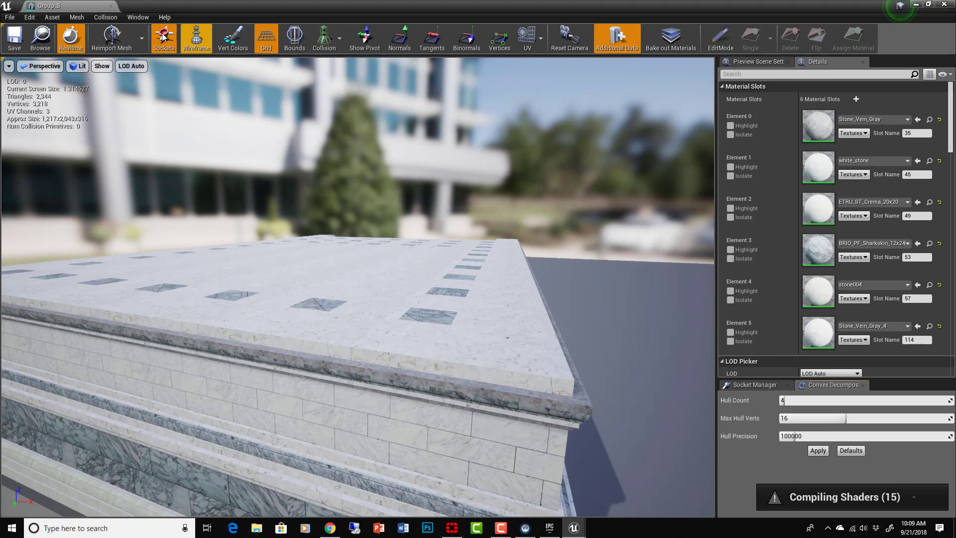
click(102, 20)
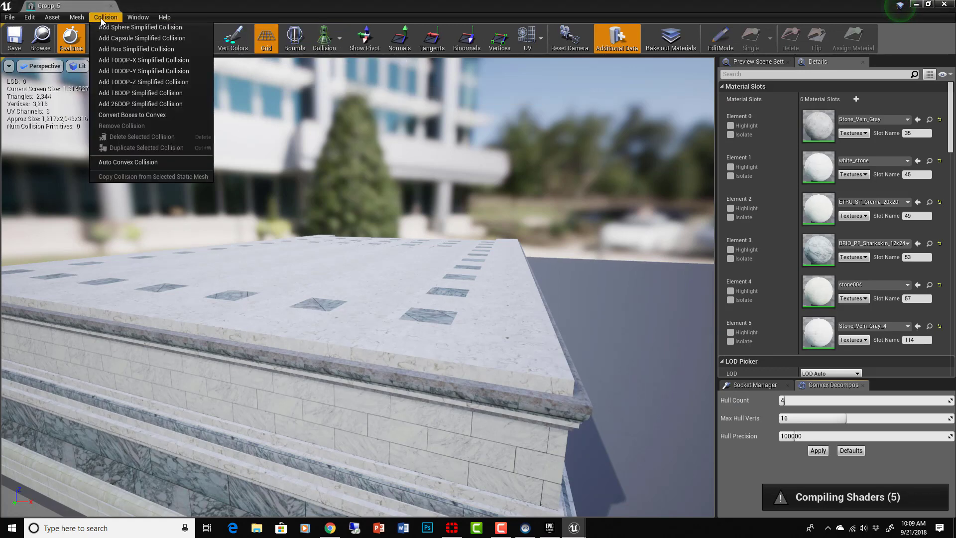
click(118, 50)
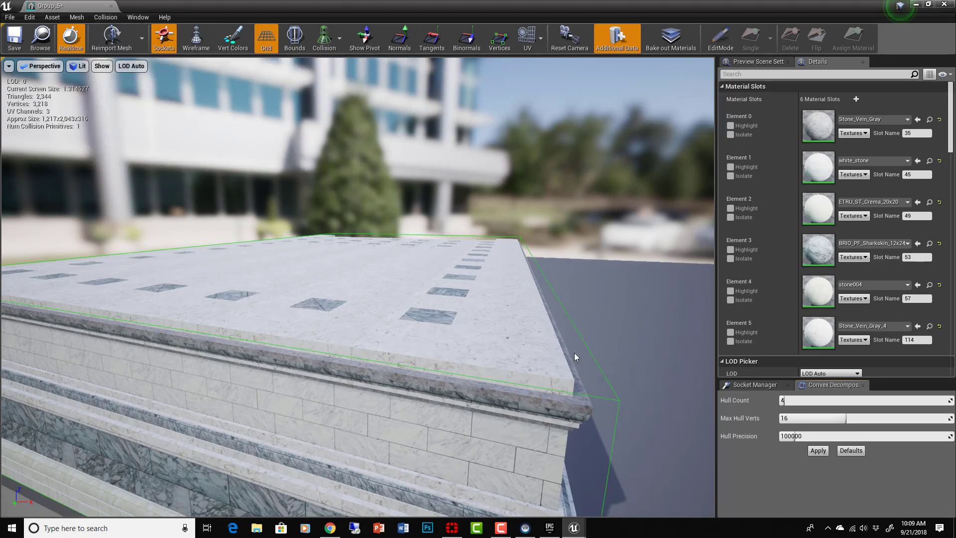
click(14, 37)
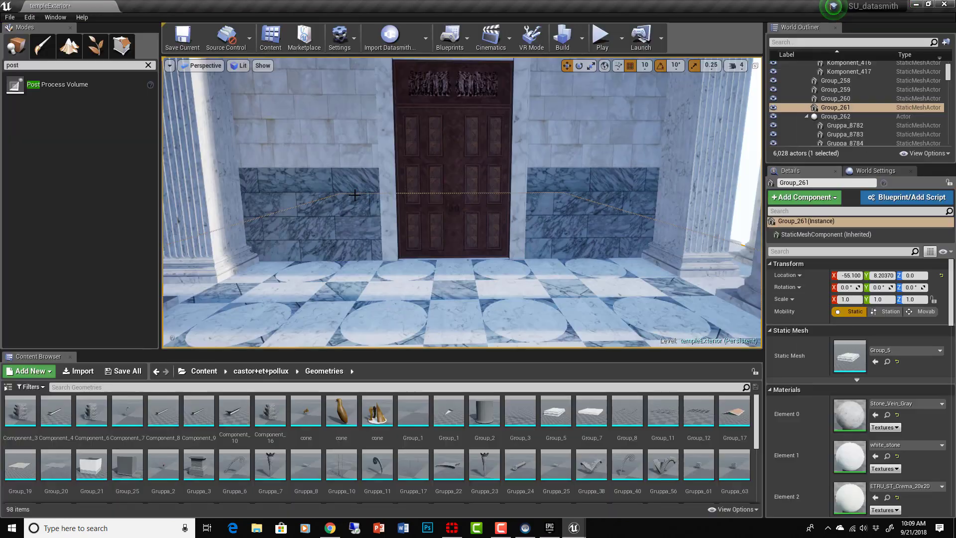
Find the Nav Mesh Bounds Volume with "nav mesh" and place it on the portico floor at about X -2910, Y 3830, Z 3430.
scroll(399, 202, down, 8)
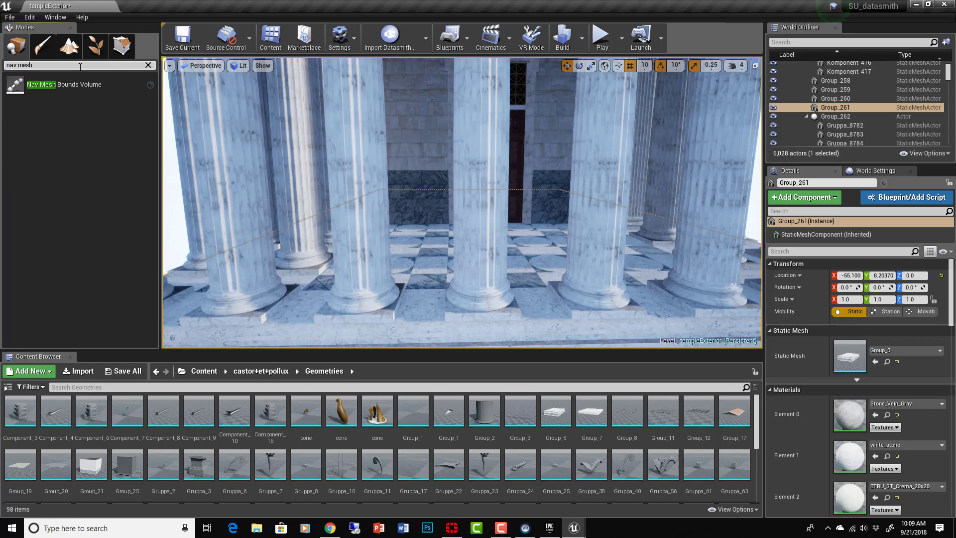
drag(60, 86, 379, 227)
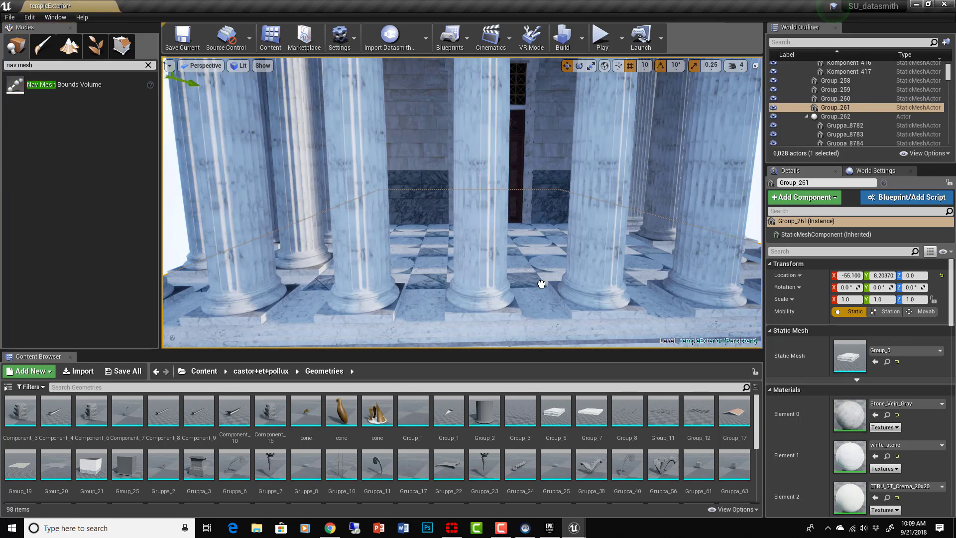
drag(528, 262, 528, 263)
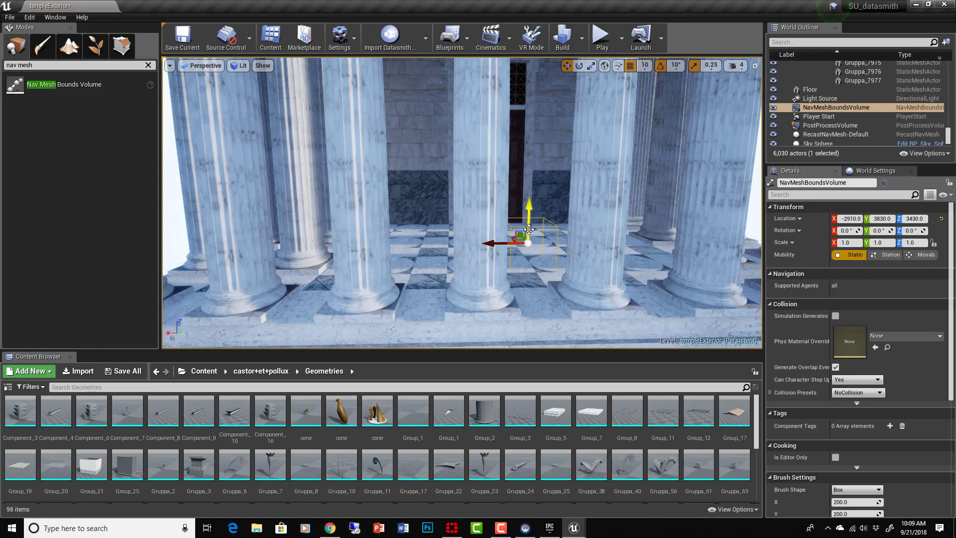
Scale the nav mesh bounds volume to 12.75 in X and 7.5 in Y and position it over the portico floor at X -2860, Y 3770, Z 3390.
drag(539, 278, 520, 239)
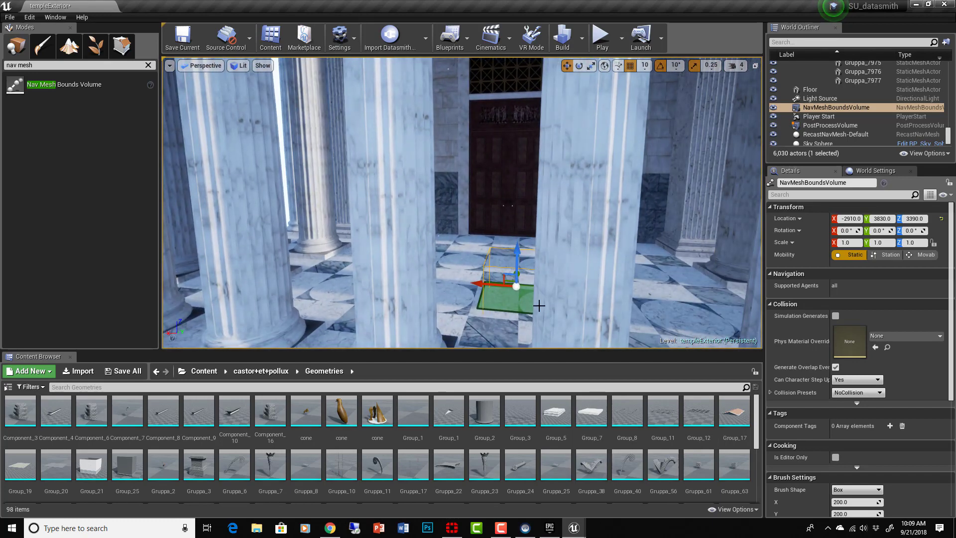
middle_drag(539, 306, 485, 245)
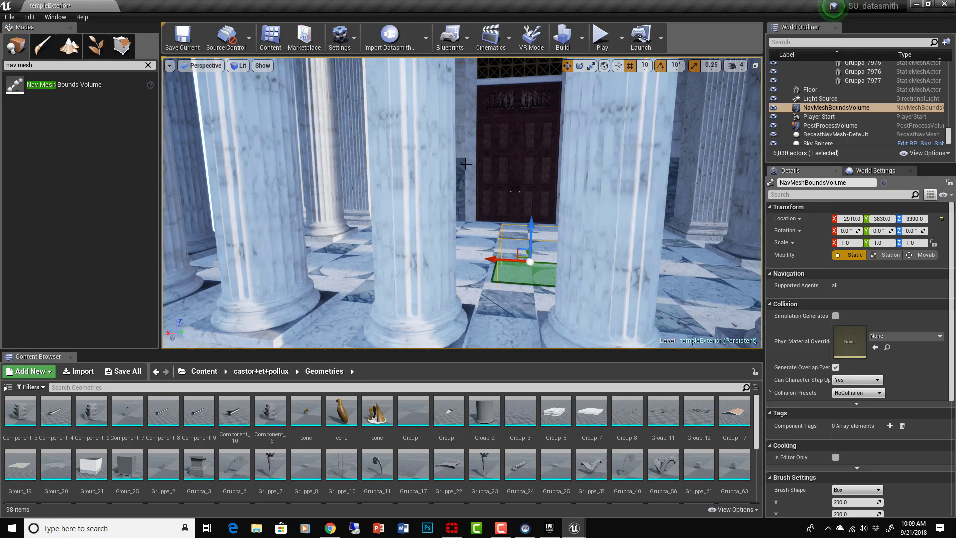
click(205, 65)
click(224, 106)
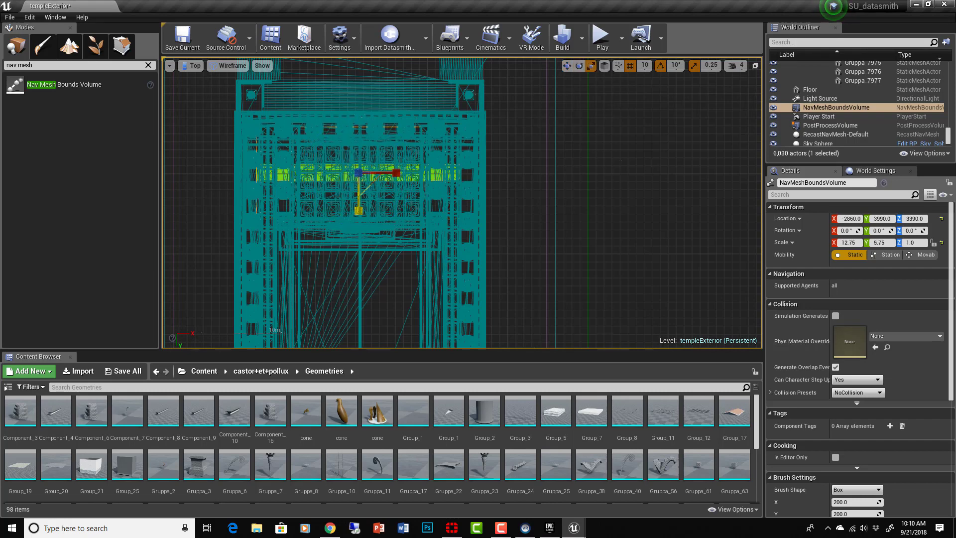
drag(363, 200, 364, 182)
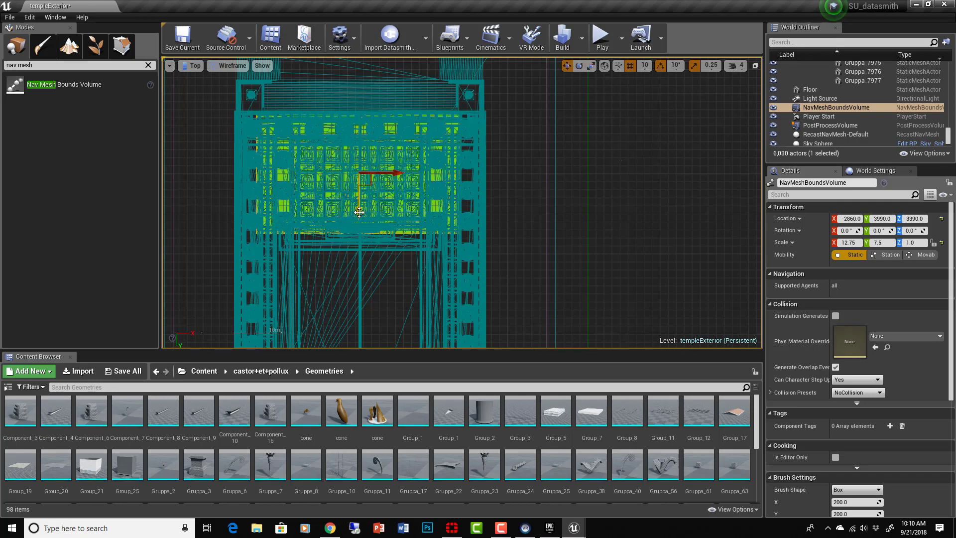
click(194, 65)
click(208, 79)
right_drag(348, 174, 370, 156)
right_drag(633, 256, 427, 327)
Find the MotionControllerPawn in the whole Content folder and place it on the portico floor at about X -2500, Y 3630, Z 3330.
click(93, 387)
text(motion)
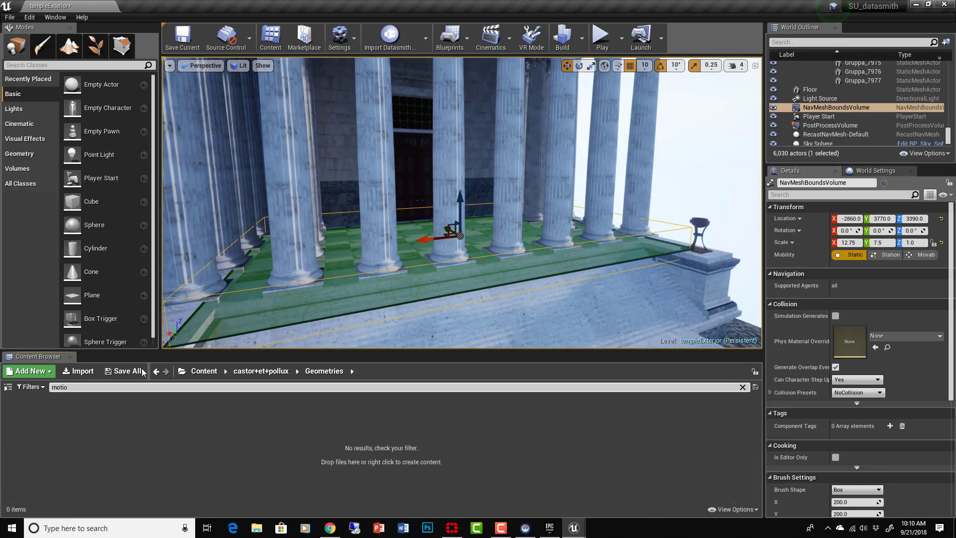
click(204, 371)
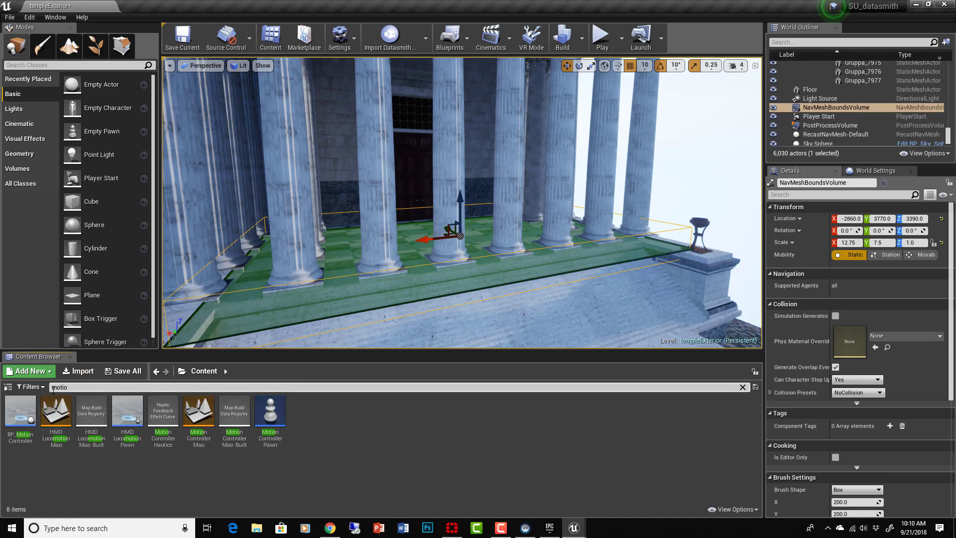
drag(270, 416, 261, 387)
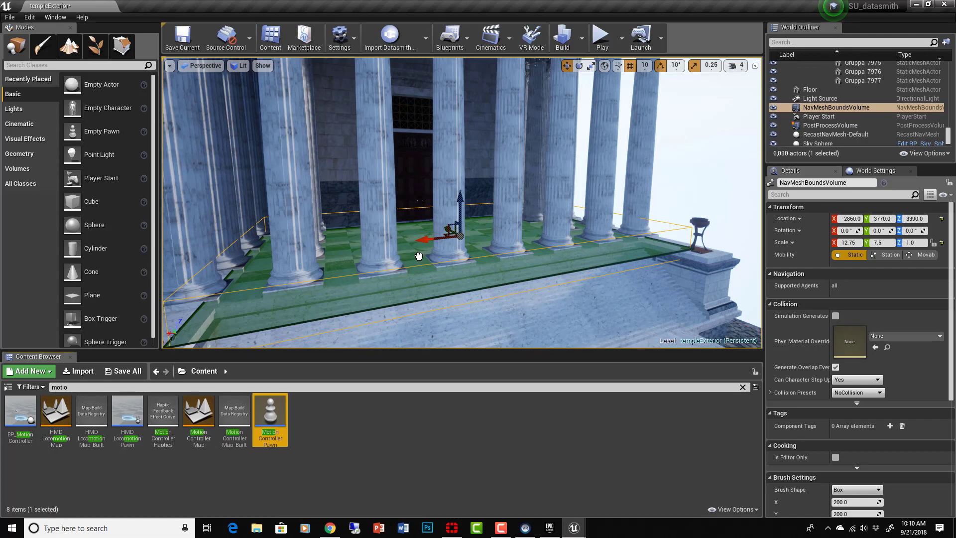
drag(414, 255, 416, 258)
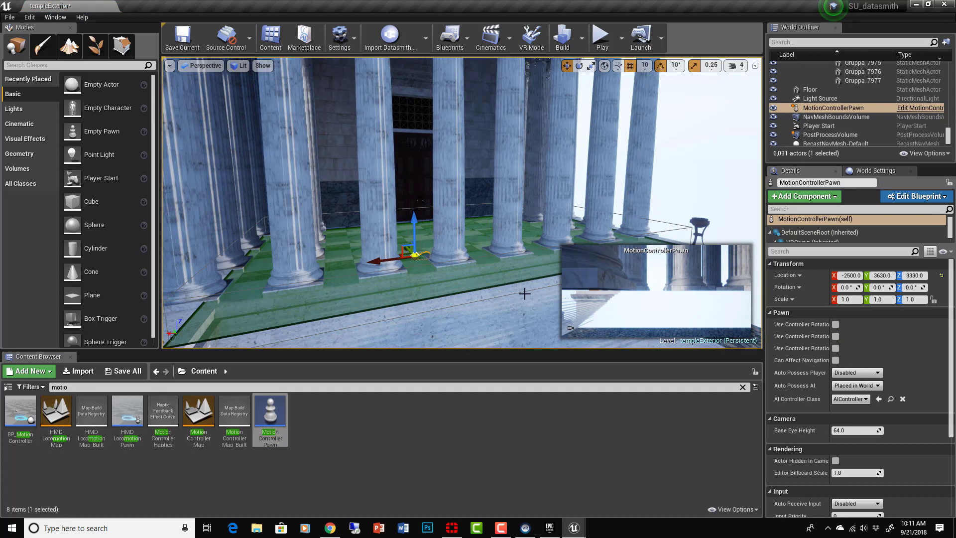
Set the MotionControllerPawn's Auto Possess Player to Player 0 and launch a play session of the level.
drag(952, 315, 953, 380)
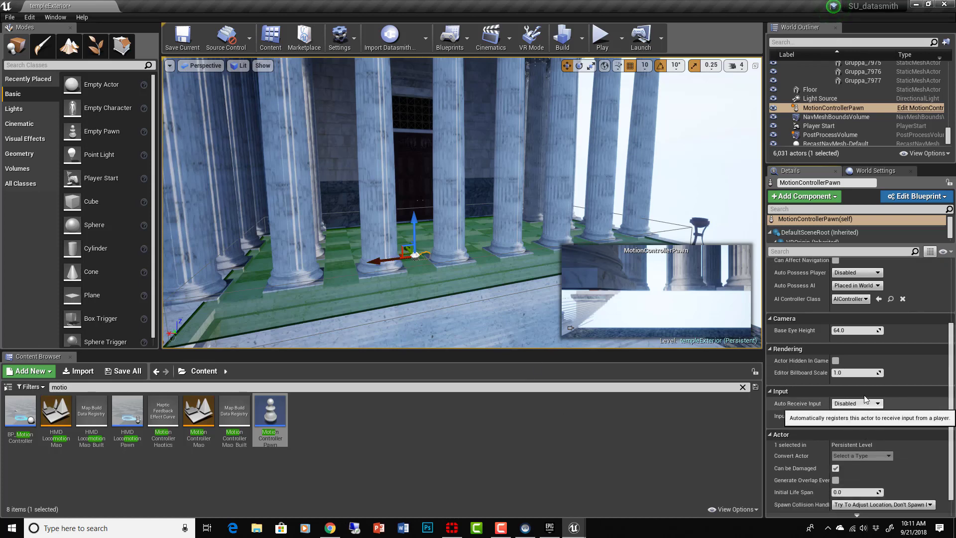
click(862, 273)
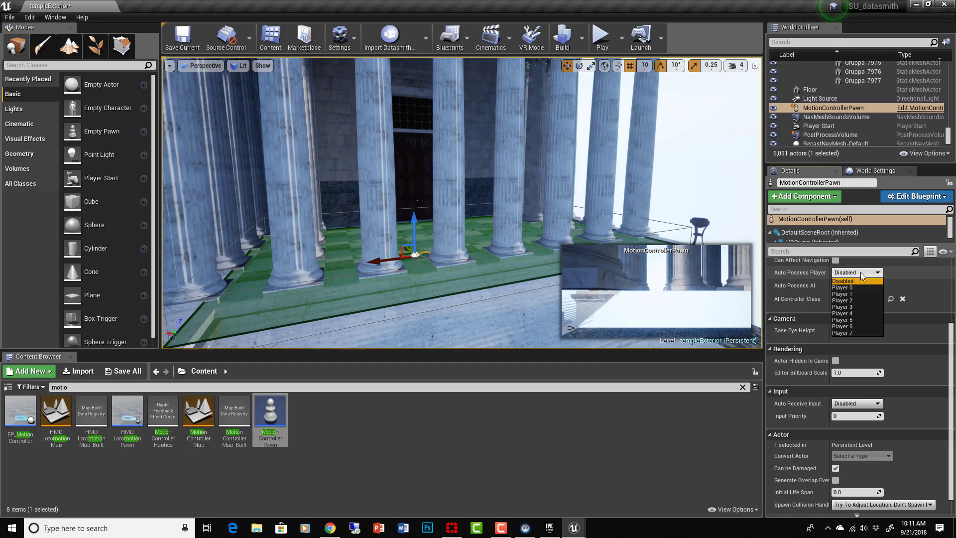
click(852, 287)
click(622, 38)
click(662, 100)
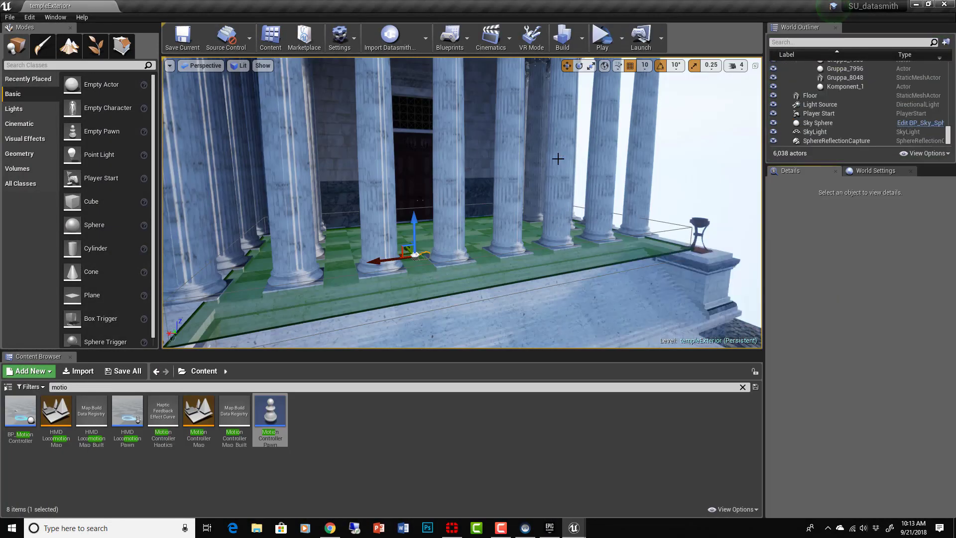
Examine the portico's columns, floor and front steps from several angles with and without the navigation overlay.
middle_drag(475, 172, 467, 176)
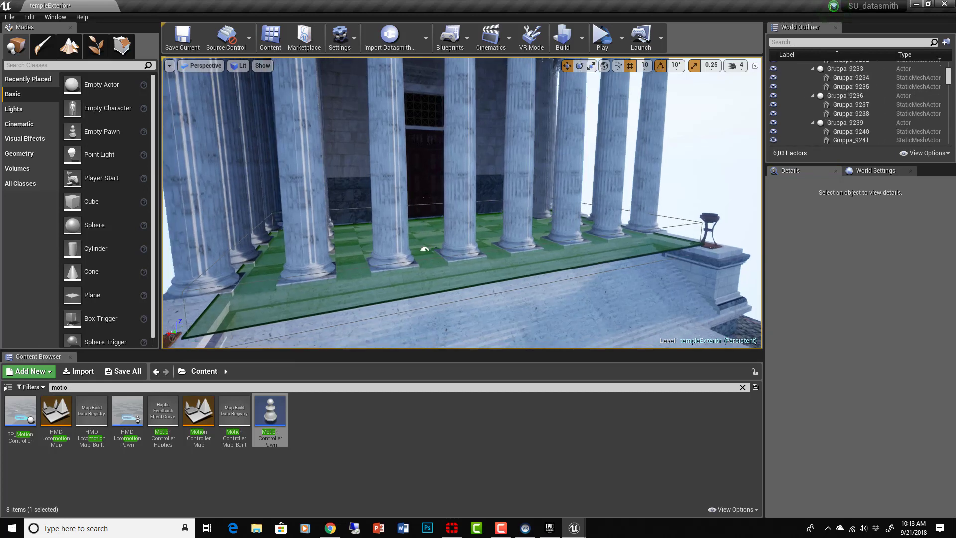
middle_drag(467, 177, 495, 152)
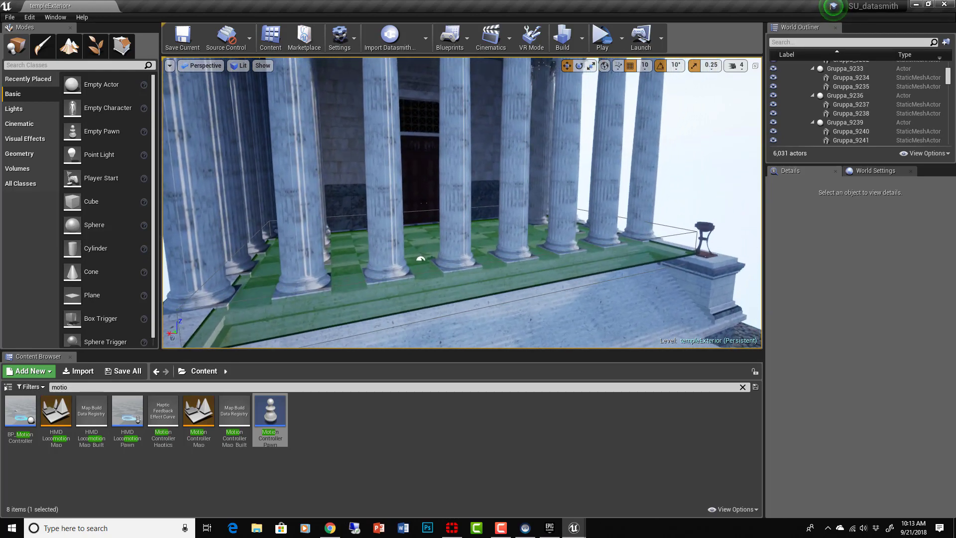
right_drag(468, 172, 461, 172)
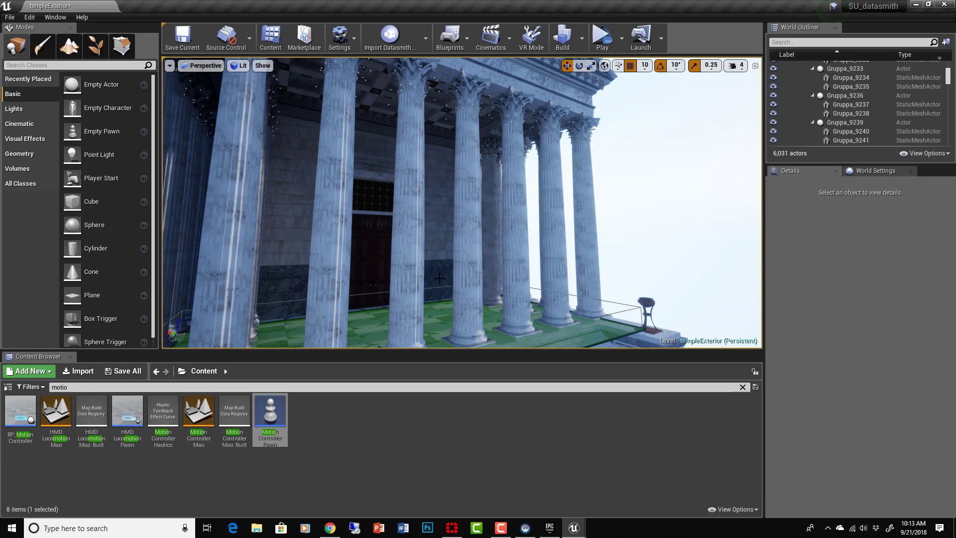
scroll(415, 277, down, 3)
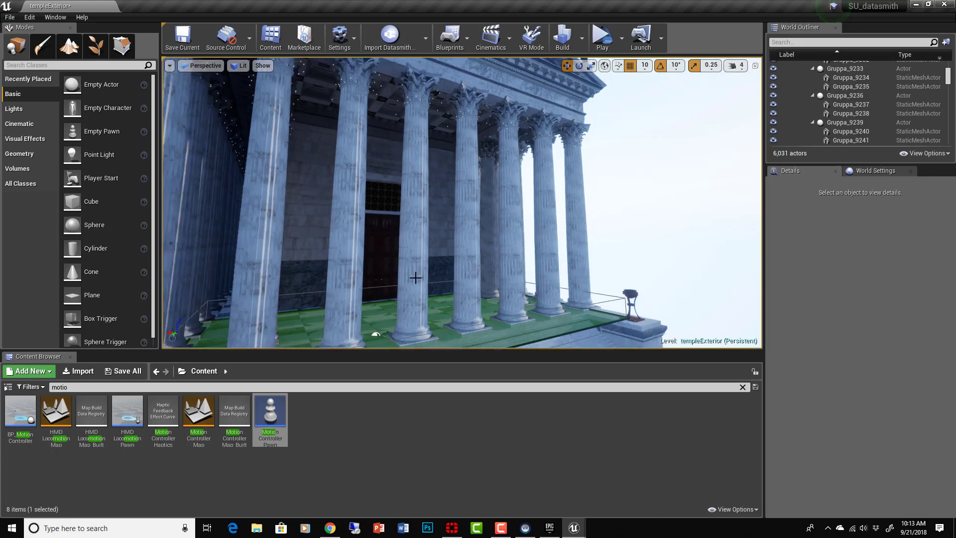
middle_drag(416, 278, 388, 341)
right_drag(438, 290, 441, 282)
right_drag(523, 241, 528, 241)
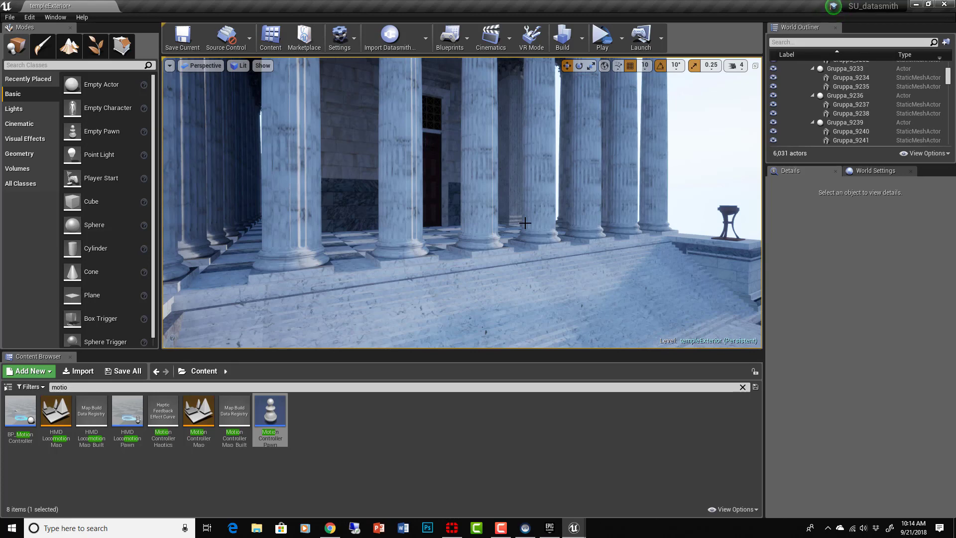
right_drag(525, 224, 550, 213)
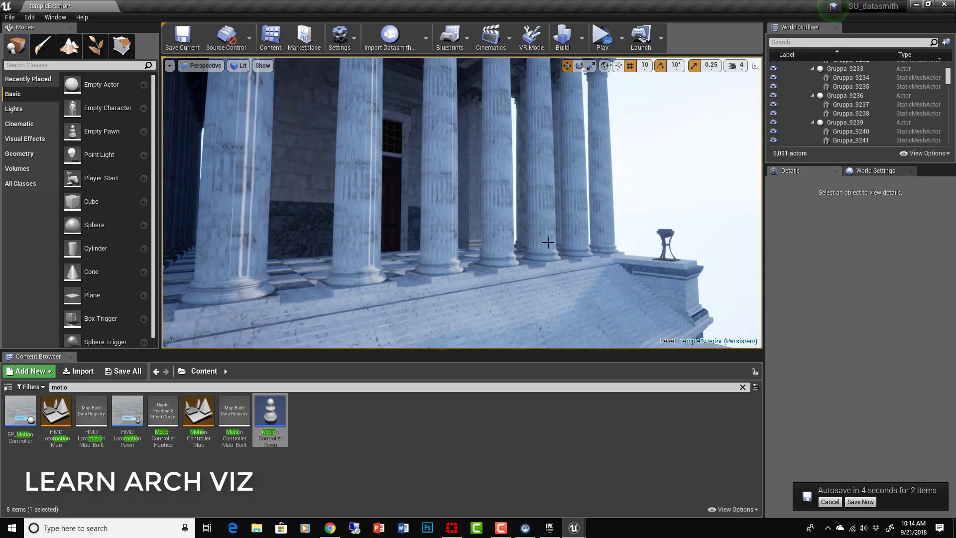
middle_drag(589, 275, 545, 268)
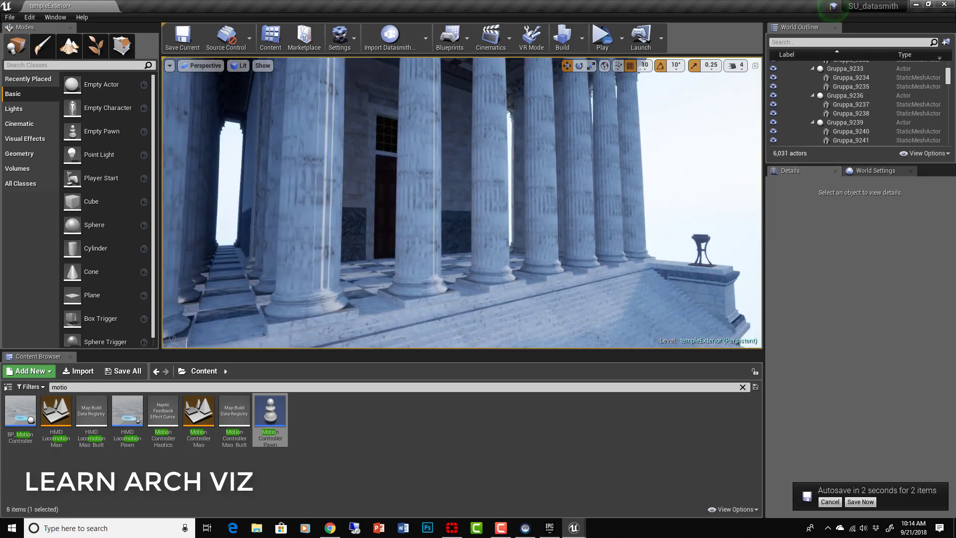